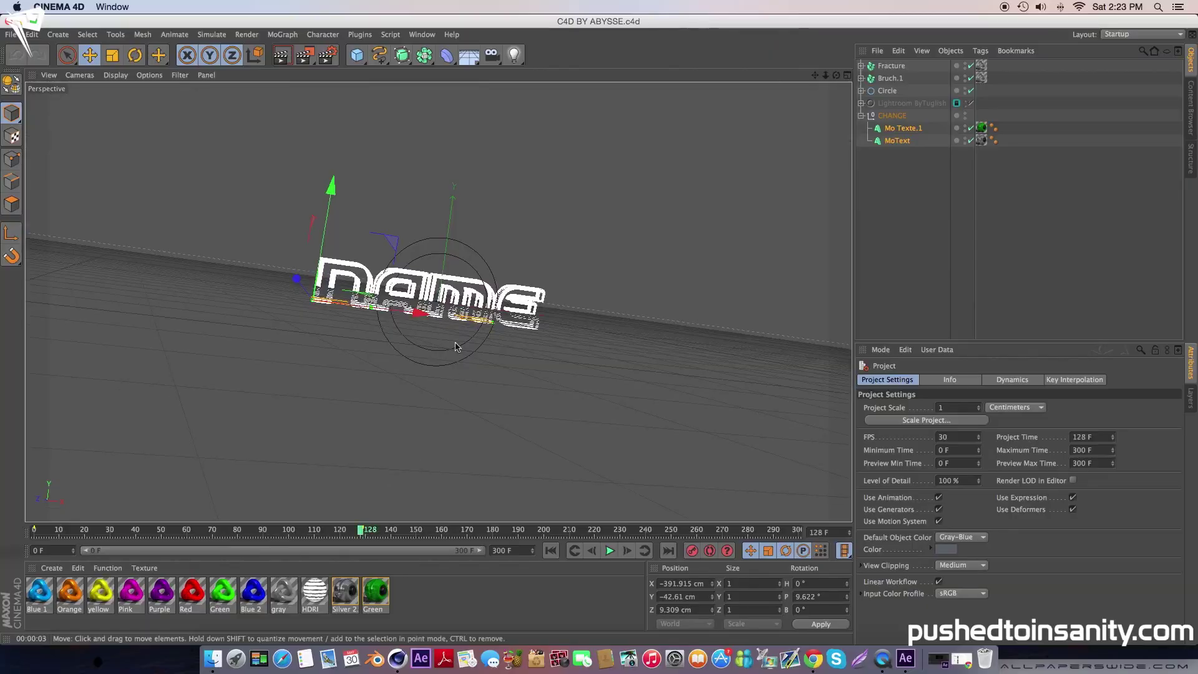
Replace 'Name' with 'INSANITY' in both MoText and Mo Texte.1, then scrub the timeline to check
{"action": "left_click", "coordinate": [913, 141]}
{"action": "left_click", "coordinate": [902, 129], "text": "ctrl"}
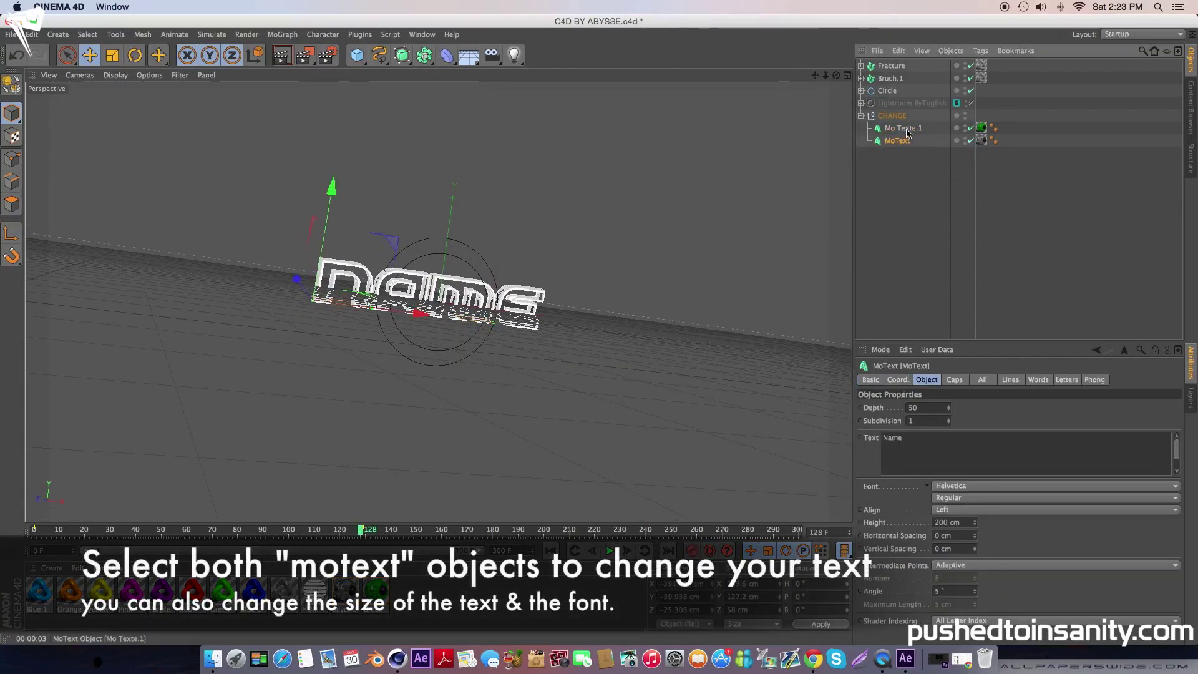
{"action": "double_click", "coordinate": [954, 463]}
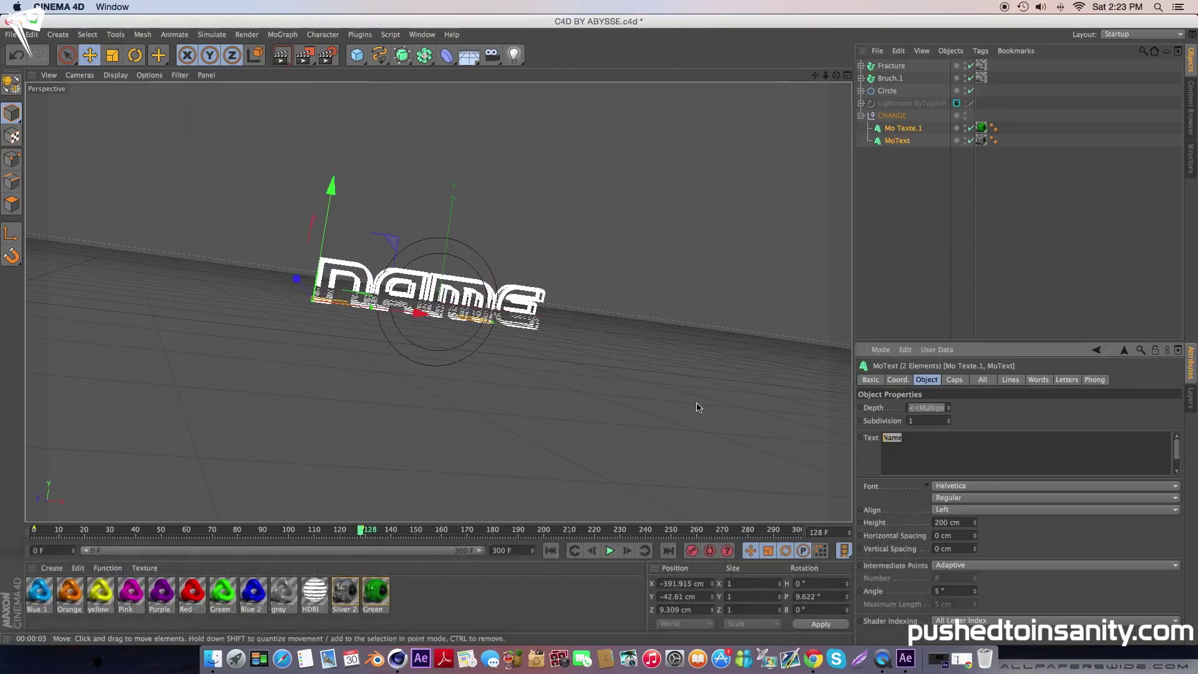
{"action": "type", "text": "INSANITY"}
{"action": "key", "text": "Return"}
{"action": "left_click_drag", "start_coordinate": [365, 532], "coordinate": [437, 535]}
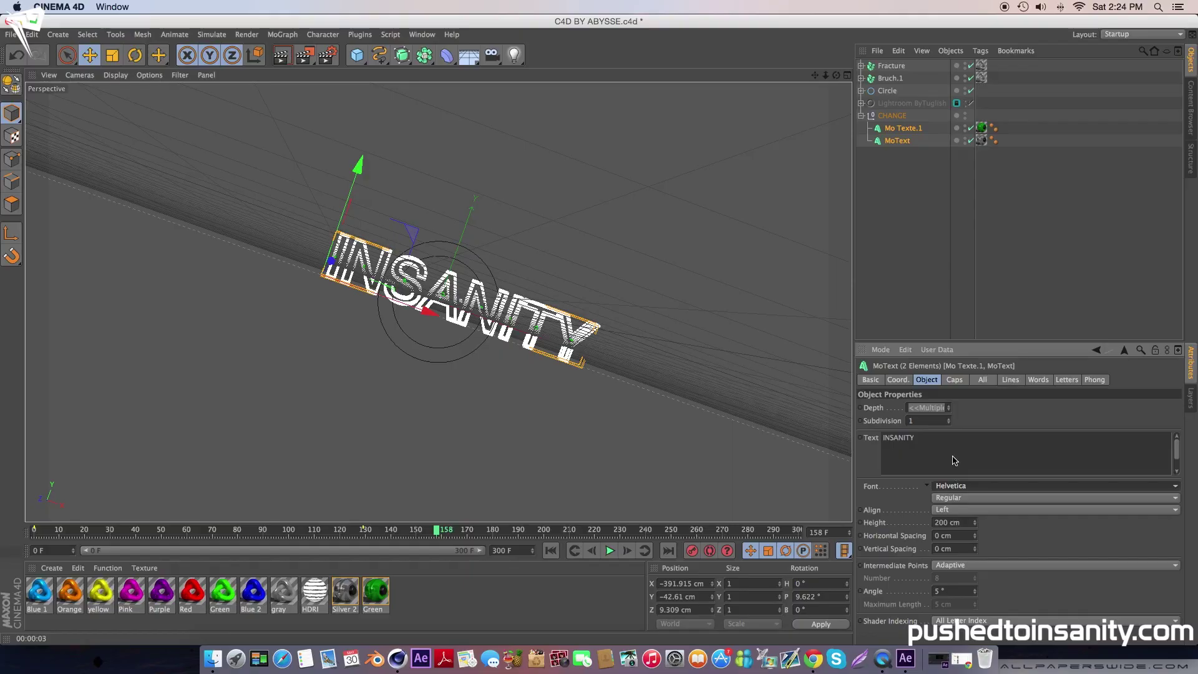
Set the INSANITY text's font to Transformers
{"action": "left_click", "coordinate": [962, 491]}
{"action": "scroll", "coordinate": [966, 490], "scroll_direction": "down", "scroll_amount": 5}
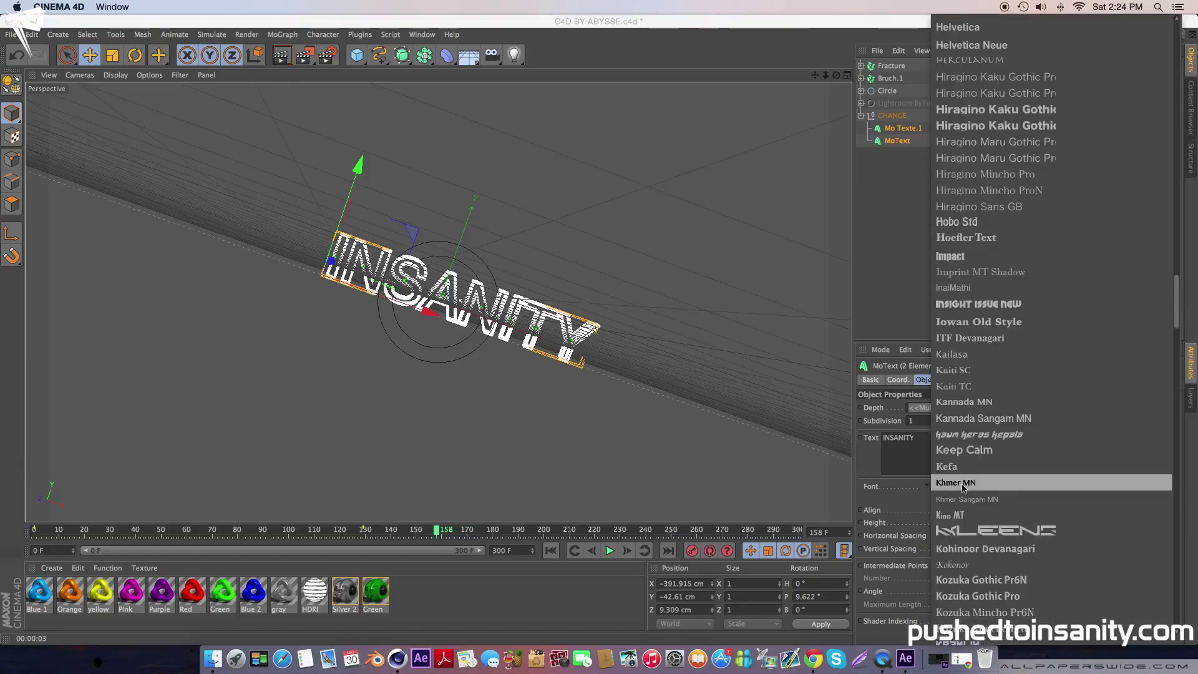
{"action": "scroll", "coordinate": [964, 490], "scroll_direction": "down", "scroll_amount": 10}
{"action": "scroll", "coordinate": [964, 499], "scroll_direction": "down", "scroll_amount": 6}
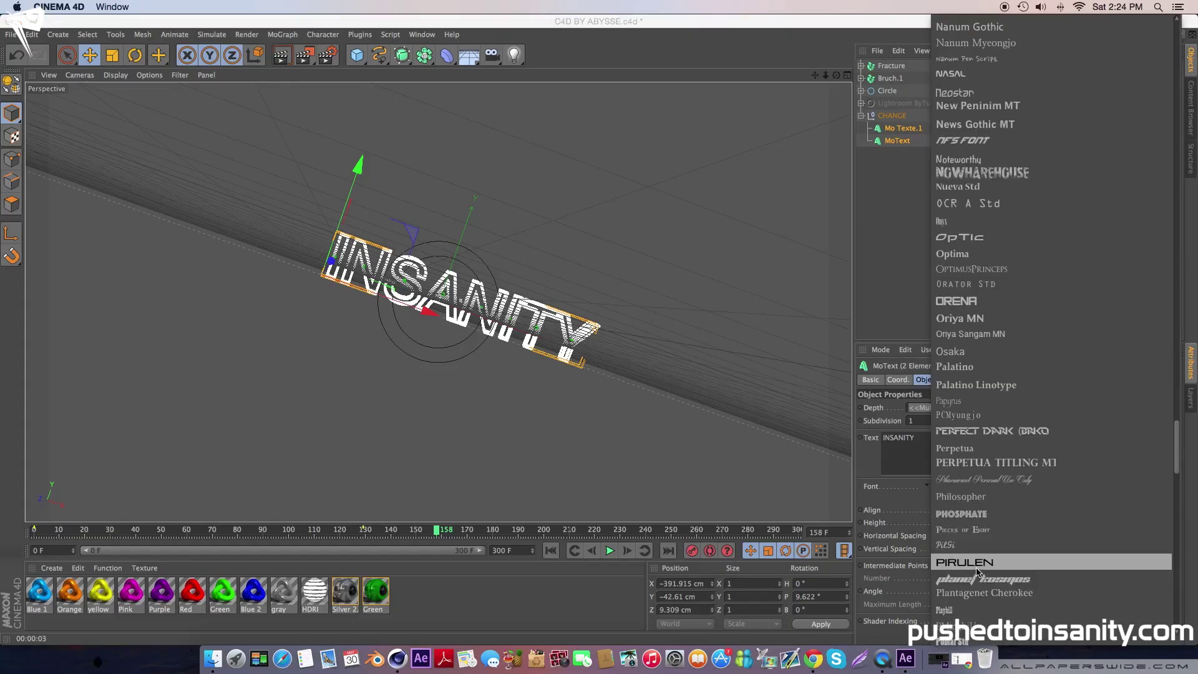
{"action": "scroll", "coordinate": [973, 537], "scroll_direction": "down", "scroll_amount": 4}
{"action": "scroll", "coordinate": [977, 540], "scroll_direction": "down", "scroll_amount": 15}
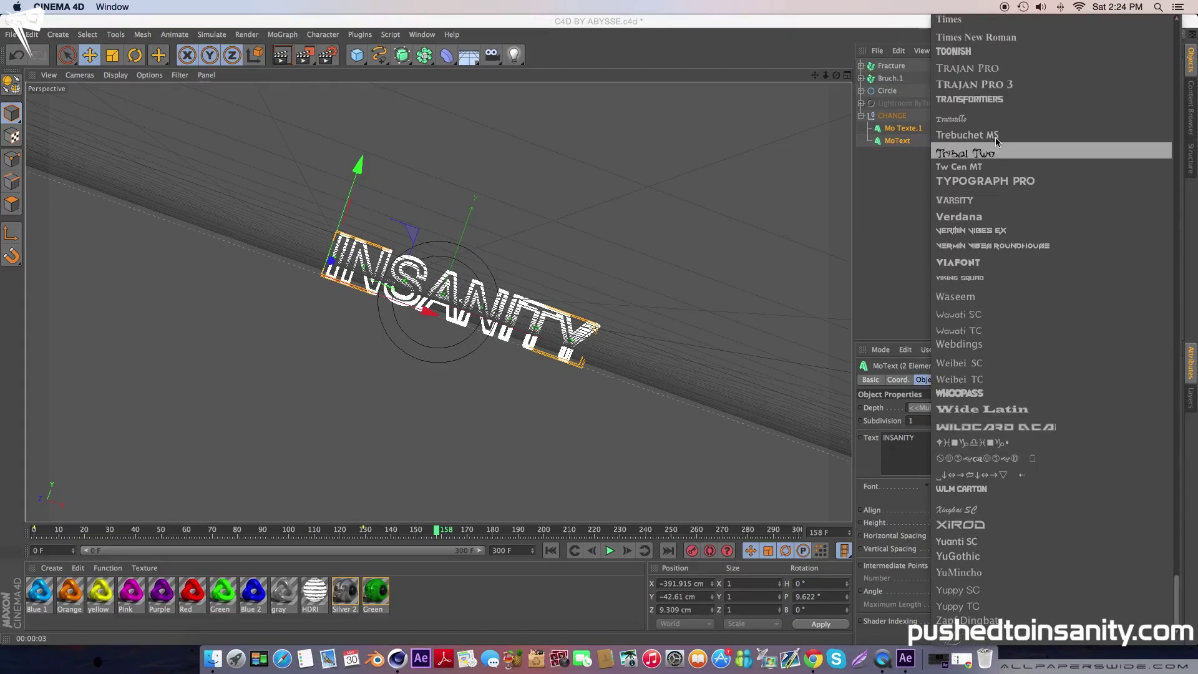
{"action": "left_click", "coordinate": [970, 99]}
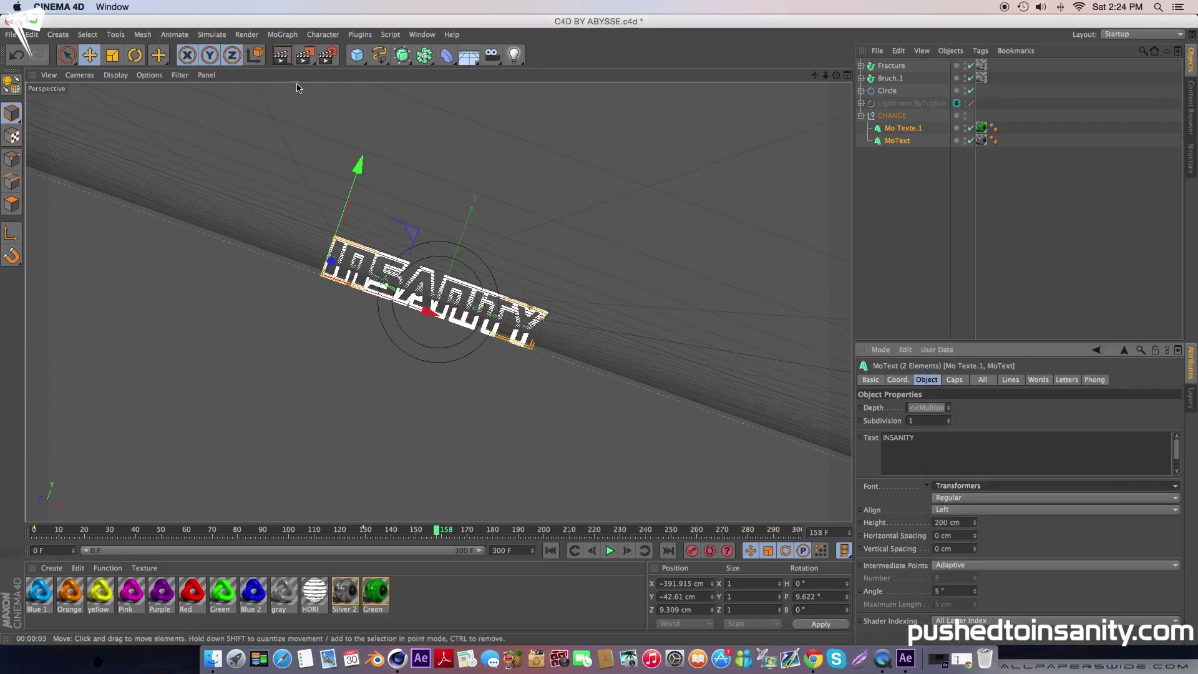
Render a preview of the Transformers text and rewind the animation to frame 36
{"action": "left_click", "coordinate": [281, 55]}
{"action": "left_click", "coordinate": [305, 216]}
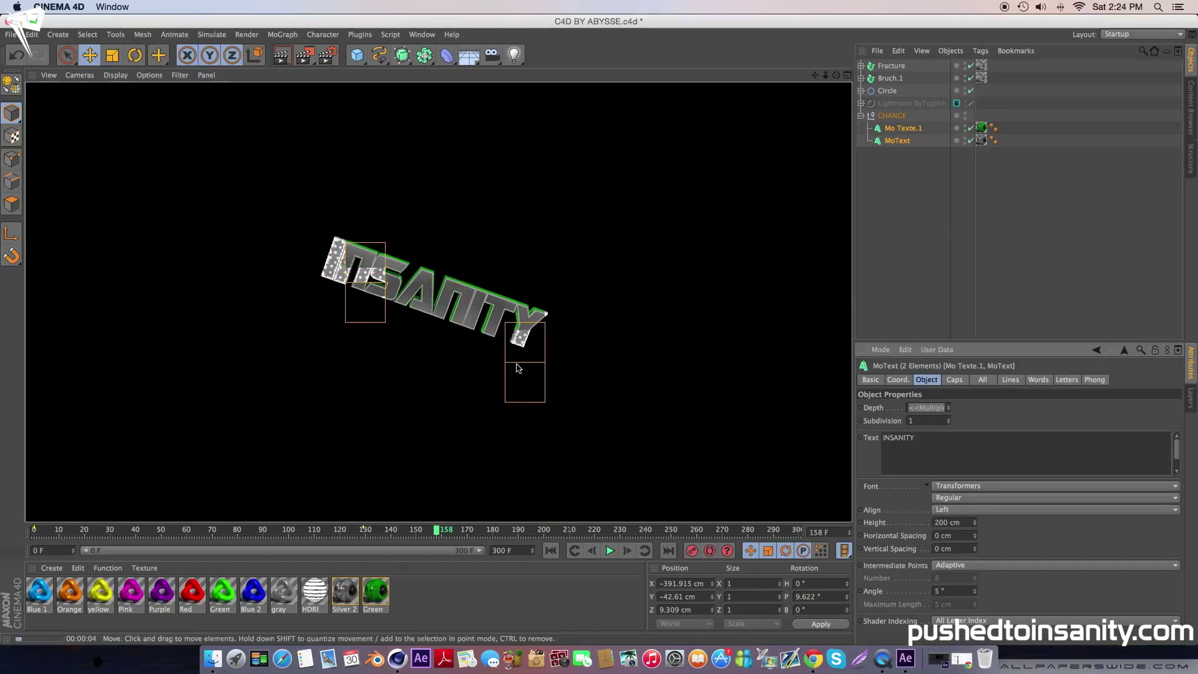
{"action": "left_click_drag", "start_coordinate": [385, 535], "coordinate": [126, 529]}
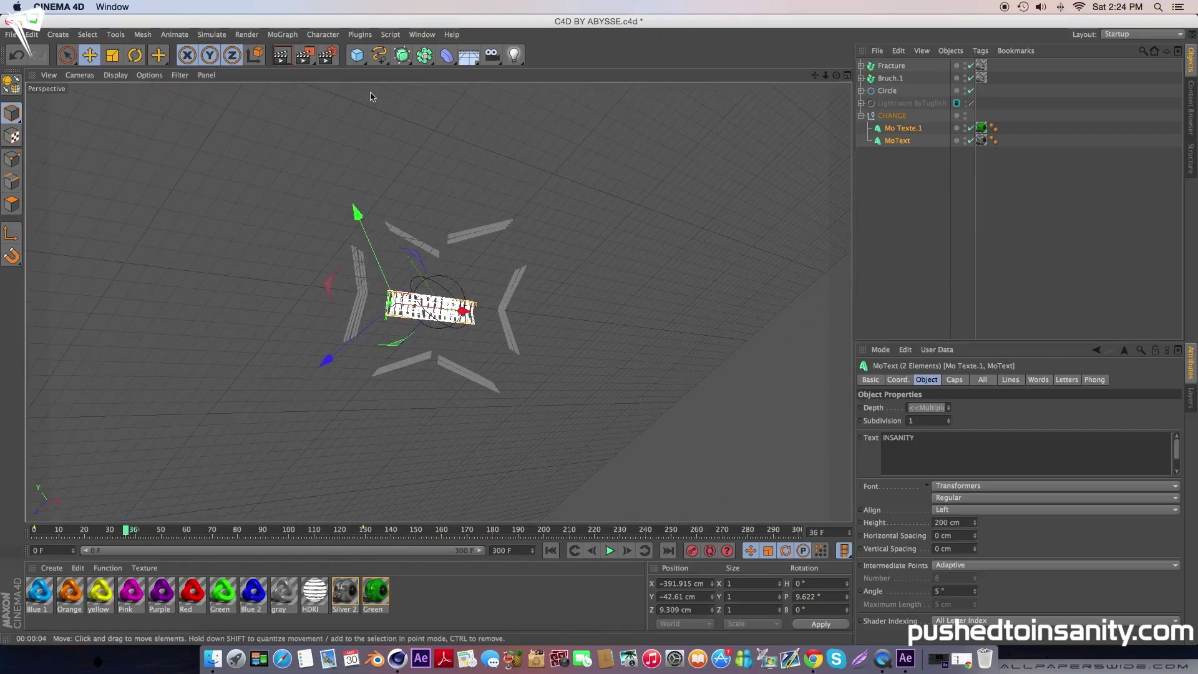
{"action": "left_click", "coordinate": [327, 55]}
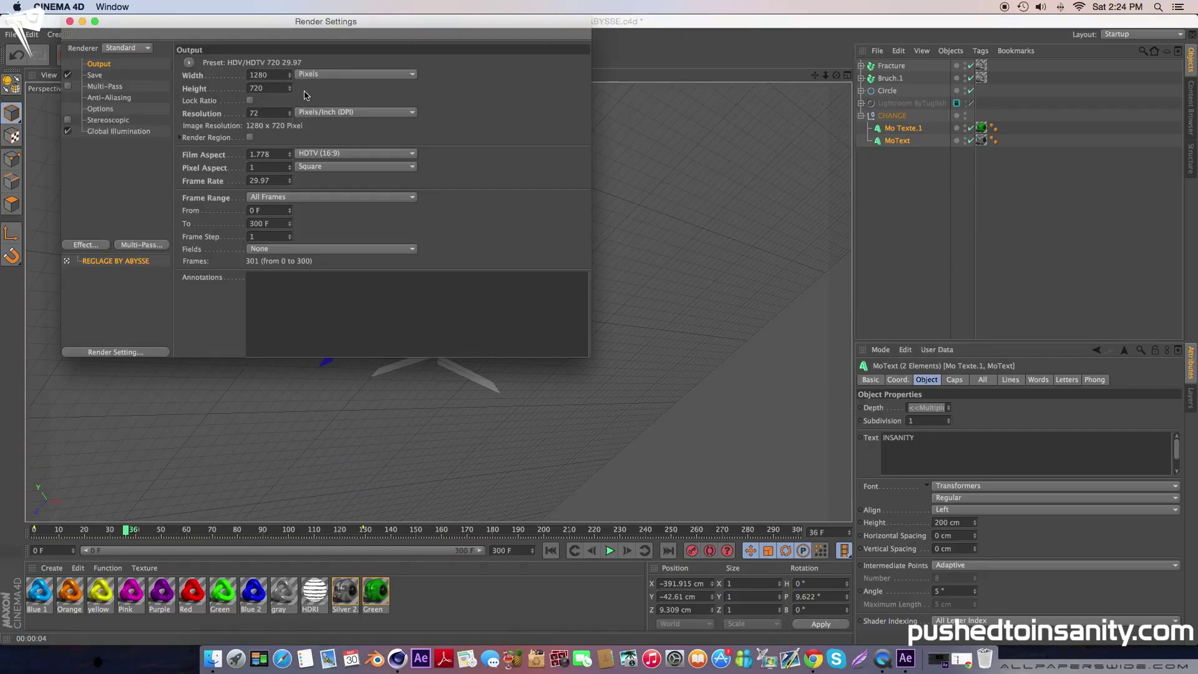
Give Mo Texte.1 the Red material and preview-render frame 150
{"action": "left_click", "coordinate": [70, 22]}
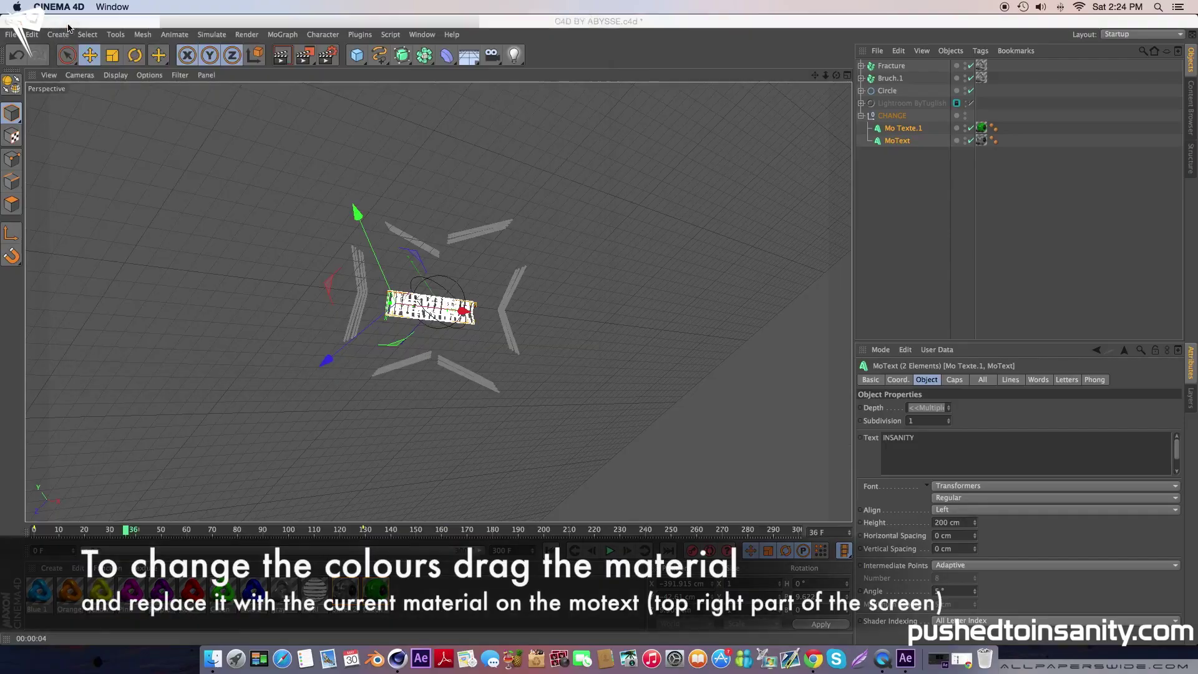
{"action": "left_click", "coordinate": [212, 627]}
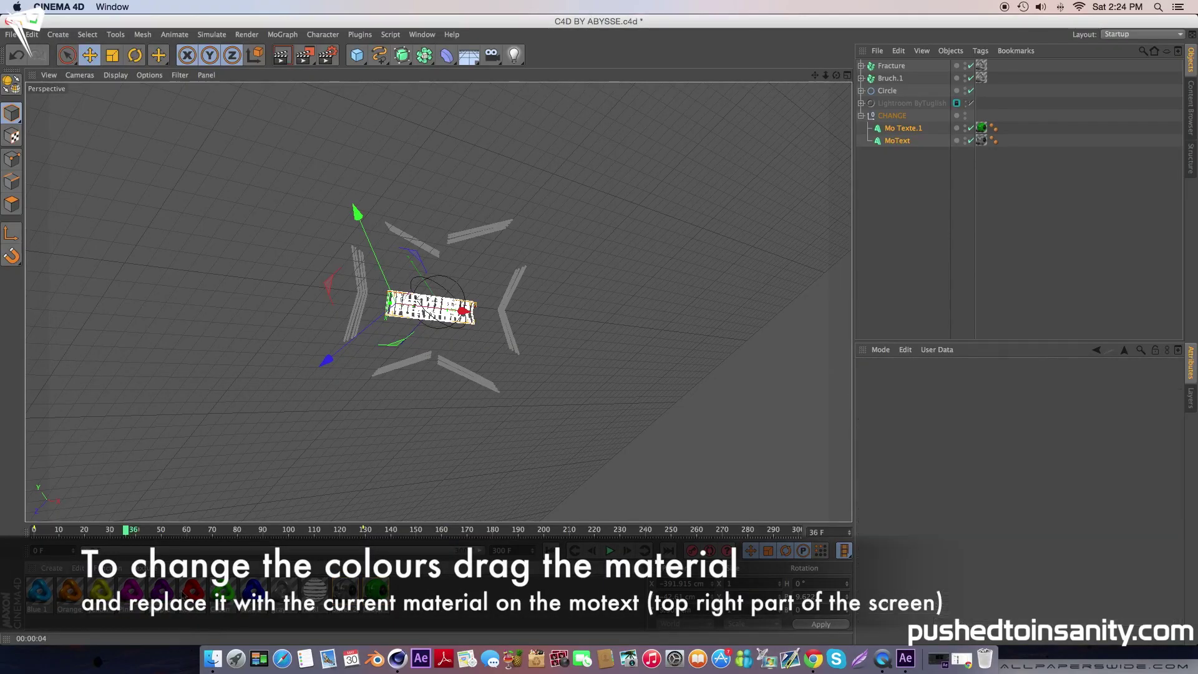
{"action": "left_click_drag", "start_coordinate": [192, 590], "coordinate": [979, 133]}
{"action": "left_click", "coordinate": [415, 529]}
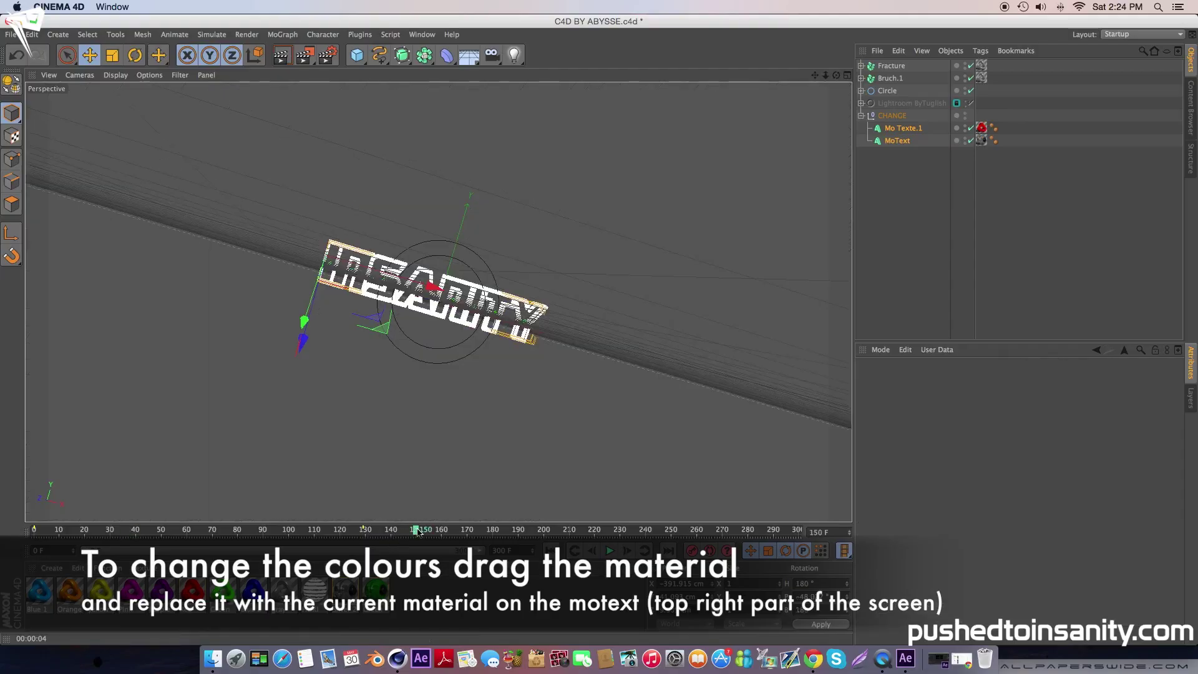
{"action": "left_click", "coordinate": [281, 55]}
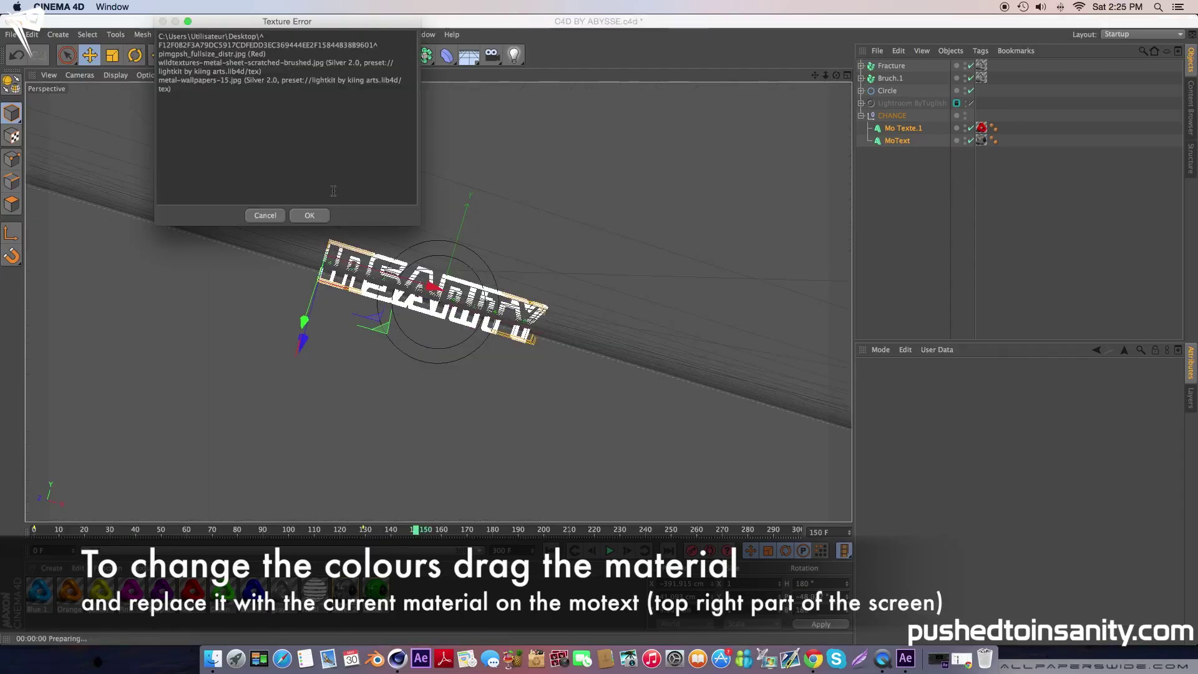
{"action": "left_click", "coordinate": [314, 213]}
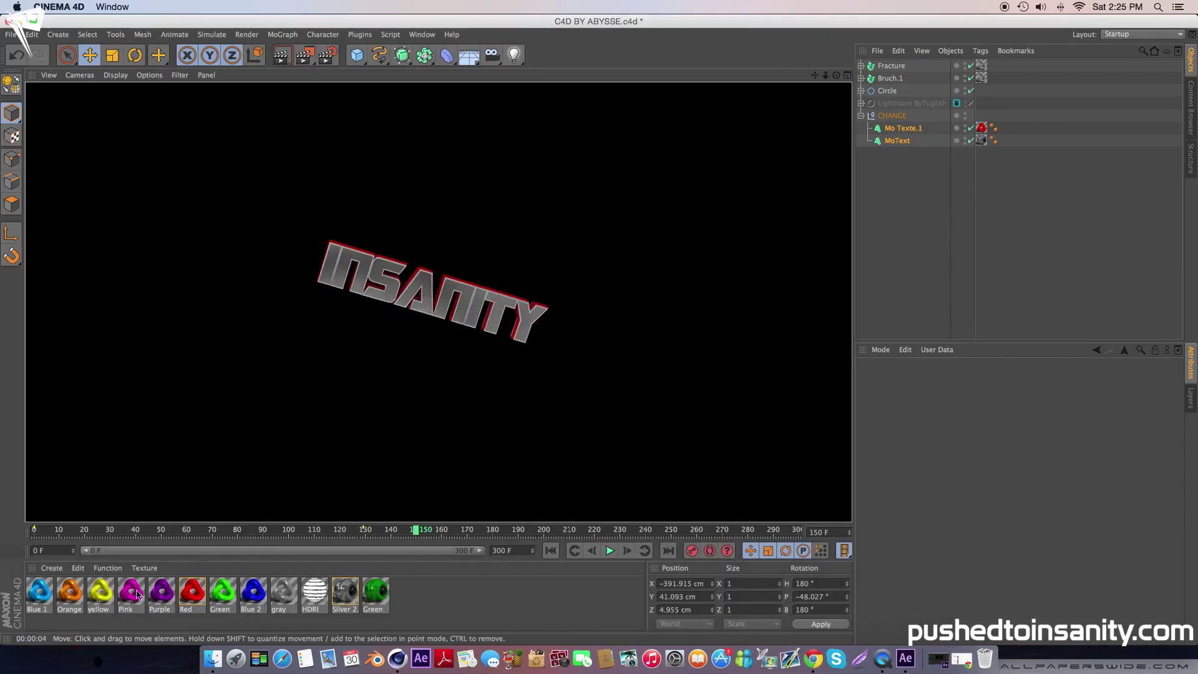
Swap Mo Texte.1's material to Blue 1 and render a preview past the texture warning
{"action": "left_click_drag", "start_coordinate": [48, 602], "coordinate": [985, 129]}
{"action": "key", "text": "ctrl+r"}
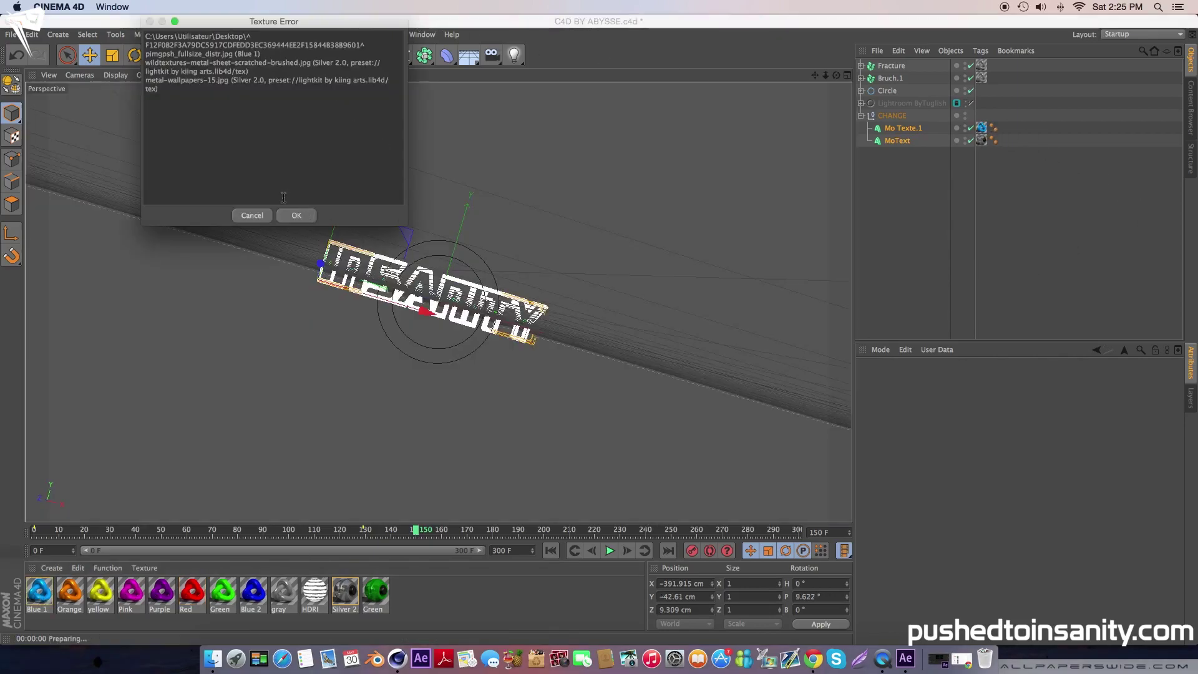
{"action": "left_click", "coordinate": [295, 215]}
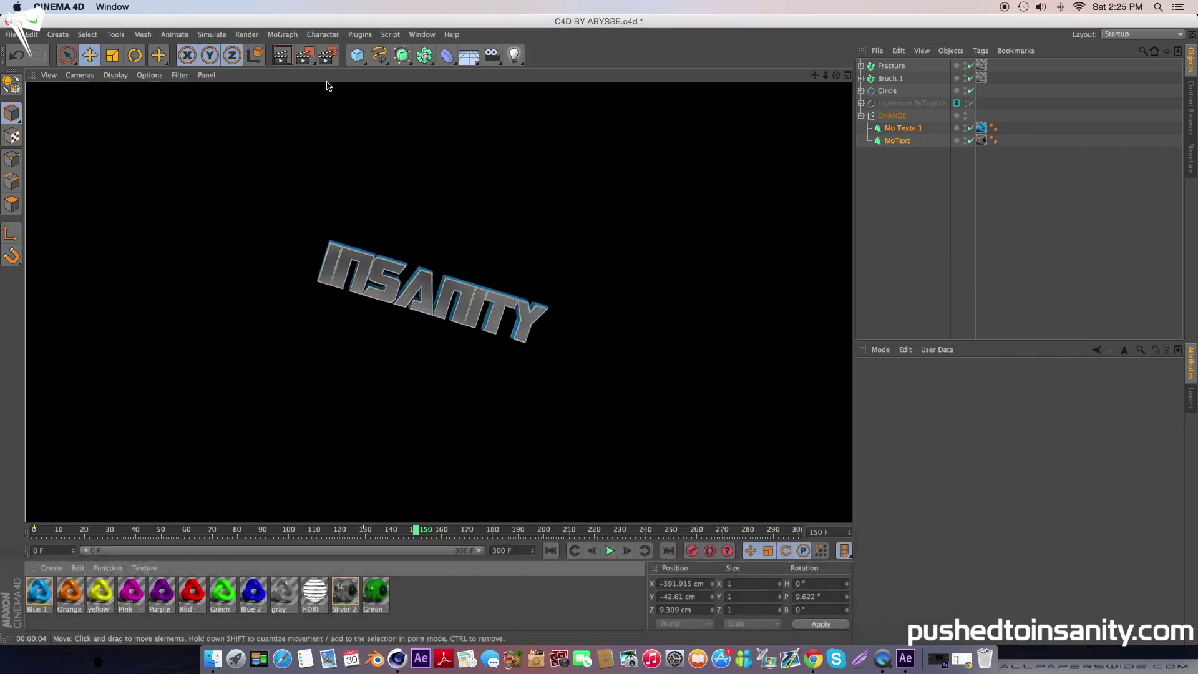
Save renders as FREE TEMPLATE in the FREE INTRO TEMPLATE folder and render to Picture Viewer
{"action": "left_click", "coordinate": [328, 57]}
{"action": "left_click", "coordinate": [94, 75]}
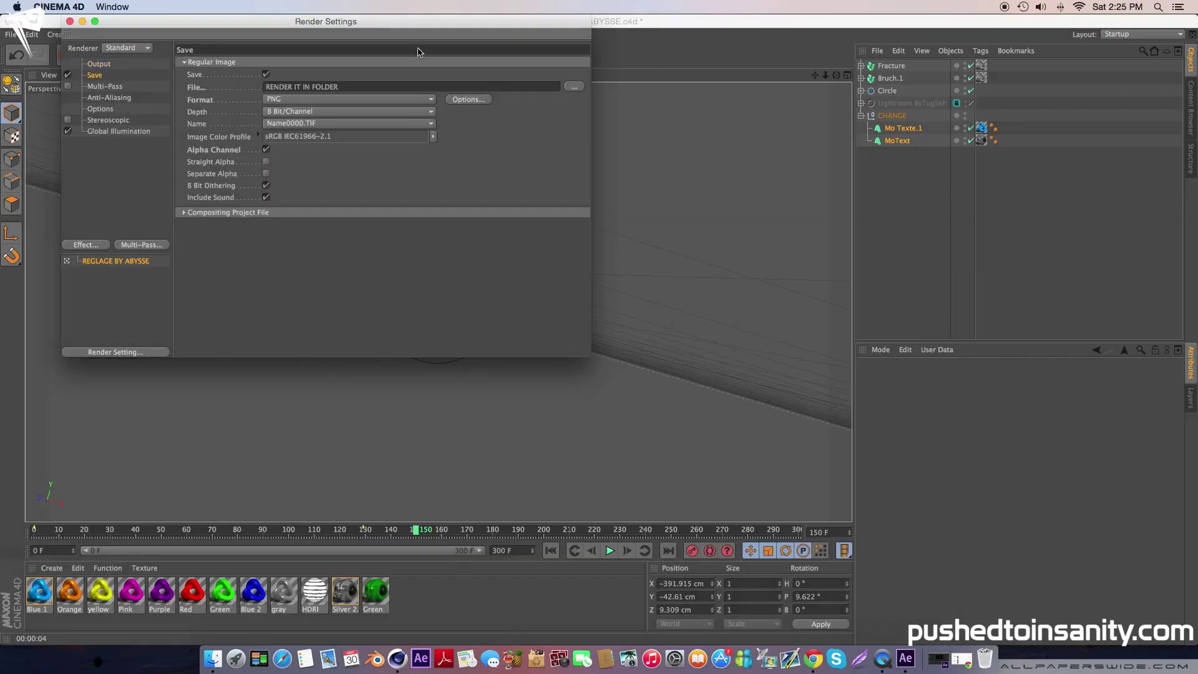
{"action": "left_click", "coordinate": [567, 90]}
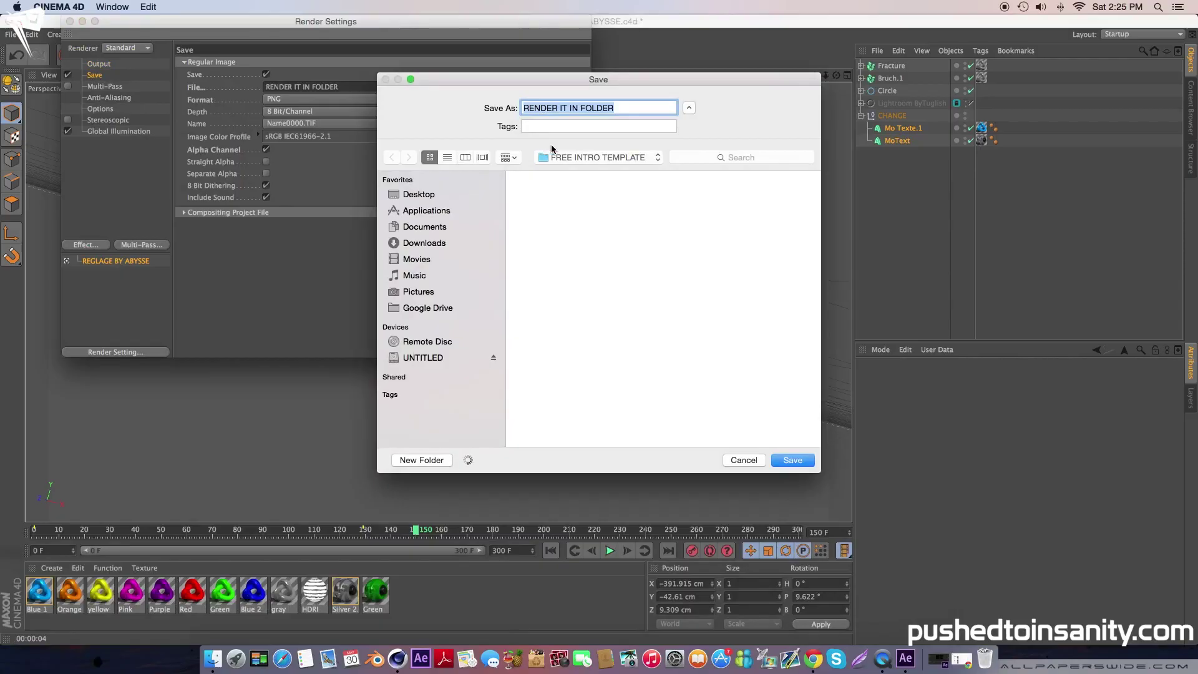
{"action": "type", "text": "FREE TEMPLATE"}
{"action": "key", "text": "Return"}
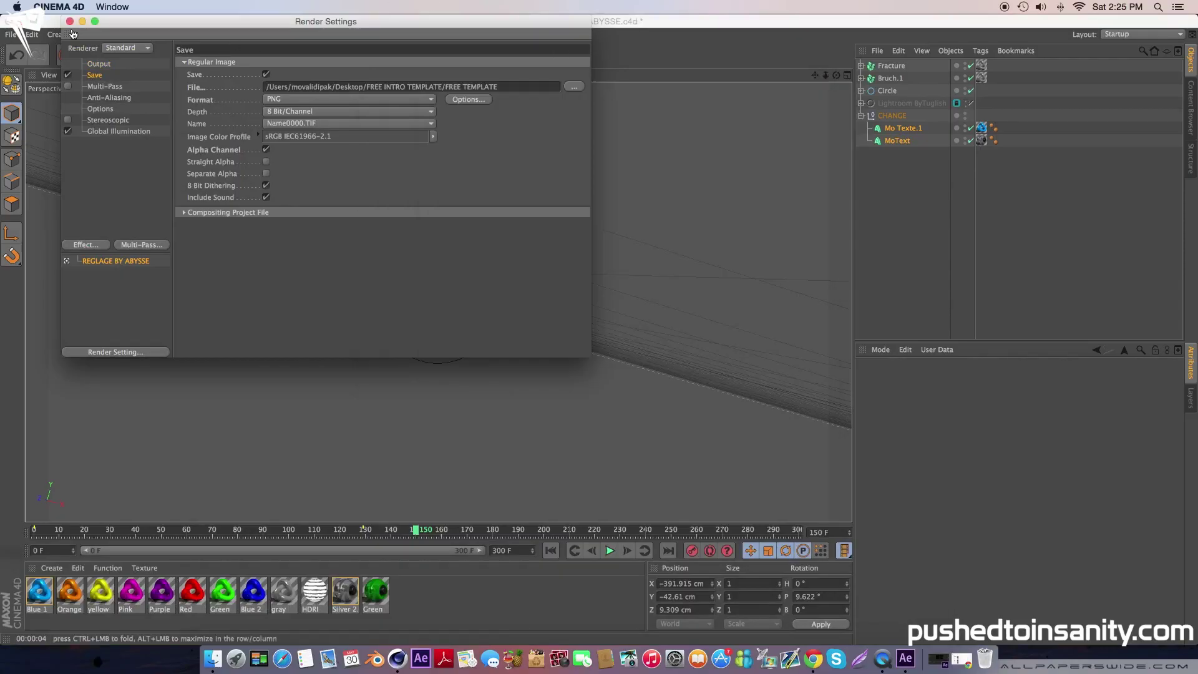
{"action": "left_click", "coordinate": [71, 23]}
{"action": "left_click", "coordinate": [156, 54]}
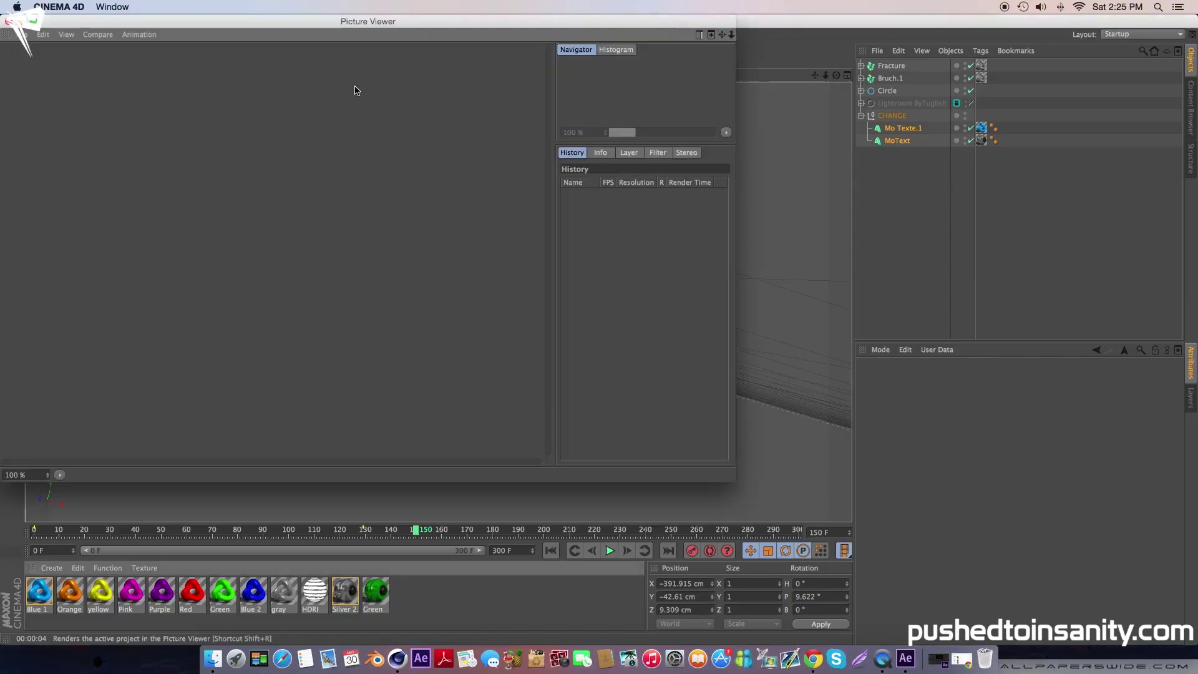
Dismiss the two Texture Error warnings so the 301-frame render continues
{"action": "left_click", "coordinate": [157, 216]}
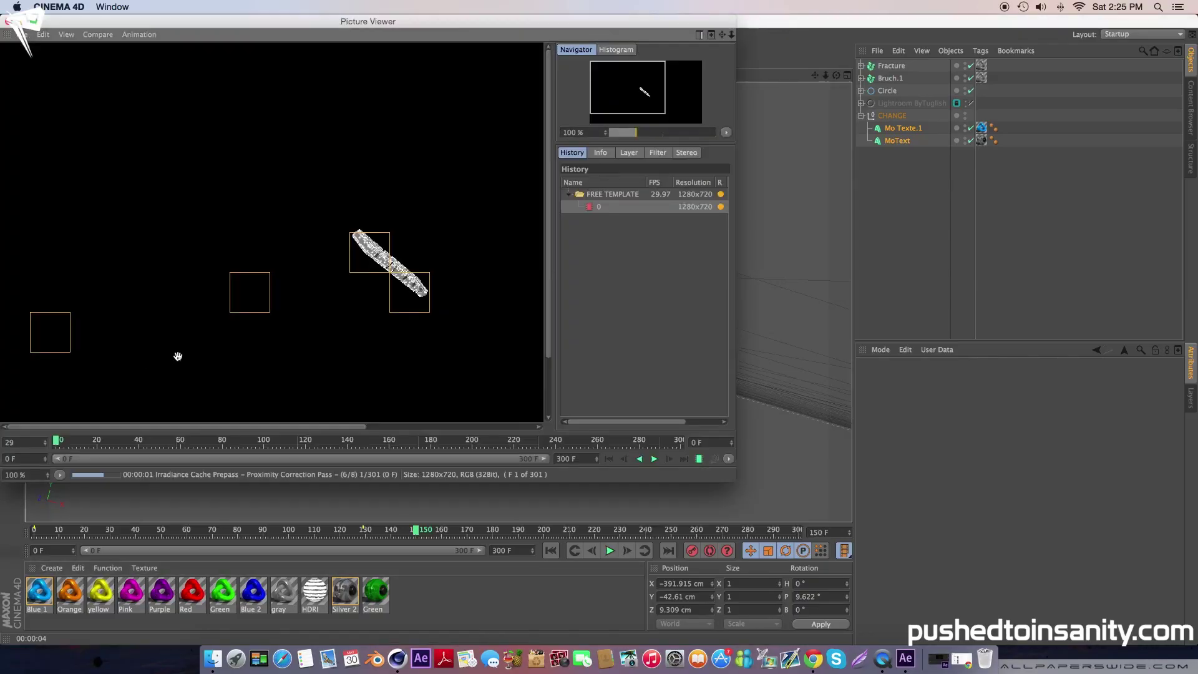
{"action": "left_click", "coordinate": [218, 457]}
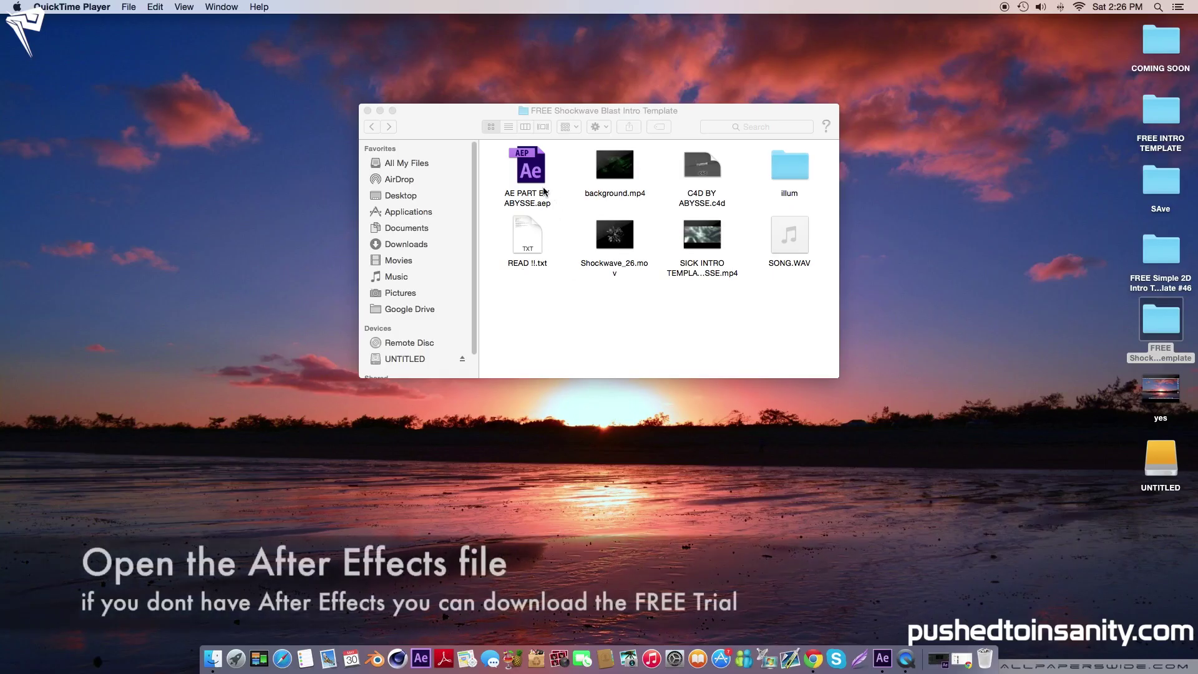
Open AE PART BY ABYSSE.aep from the FREE Shockwave Blast Intro Template folder in After Effects
{"action": "left_click", "coordinate": [564, 189]}
{"action": "double_click", "coordinate": [541, 175]}
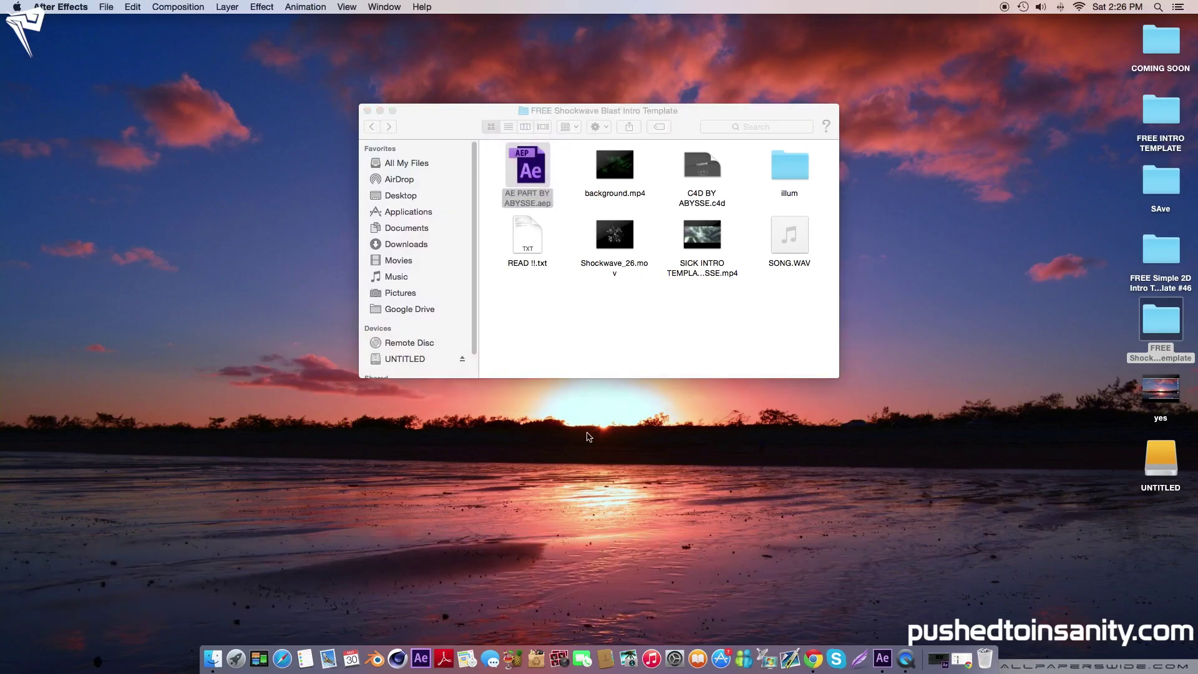
{"action": "left_click", "coordinate": [936, 669]}
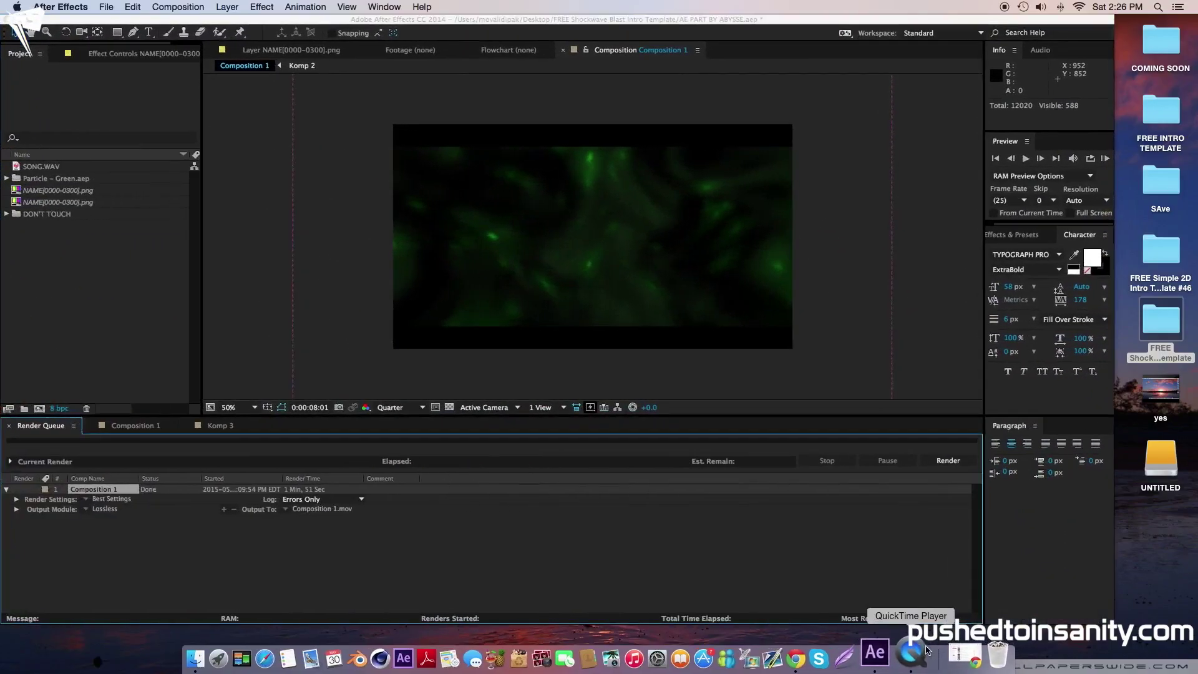
Show Composition 1's layers, peek into the DON'T TOUCH folder, and select the second NAME[0000-0300].png
{"action": "left_click", "coordinate": [135, 426]}
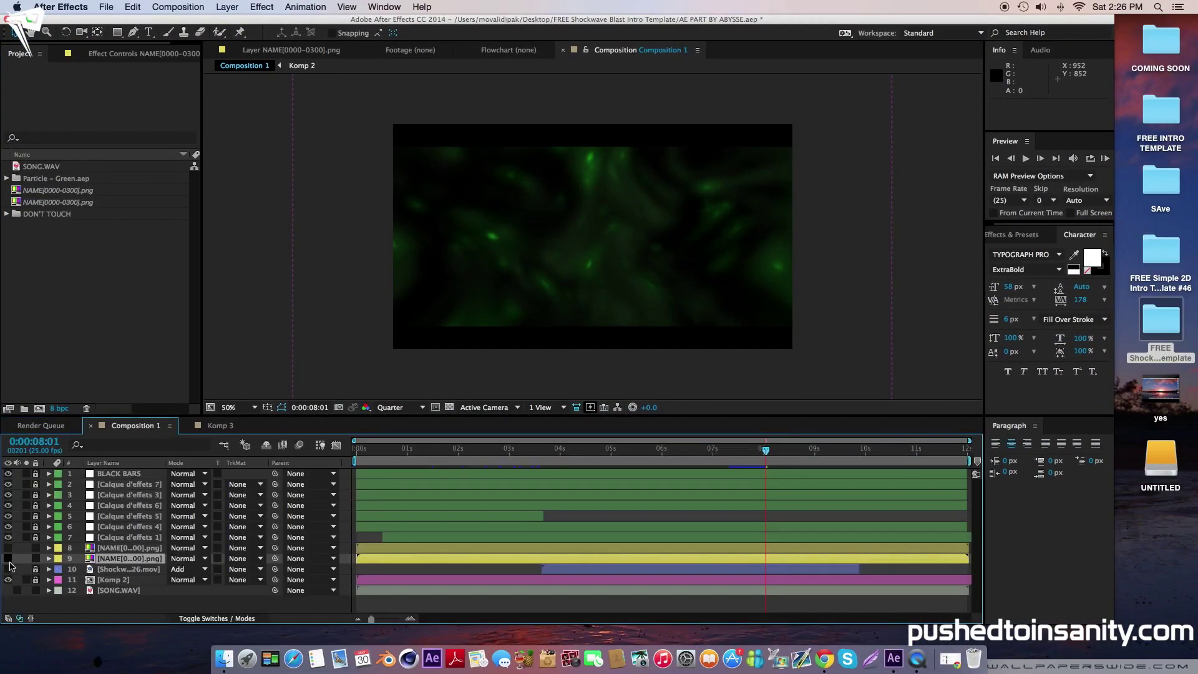
{"action": "left_click_drag", "start_coordinate": [7, 548], "coordinate": [7, 559]}
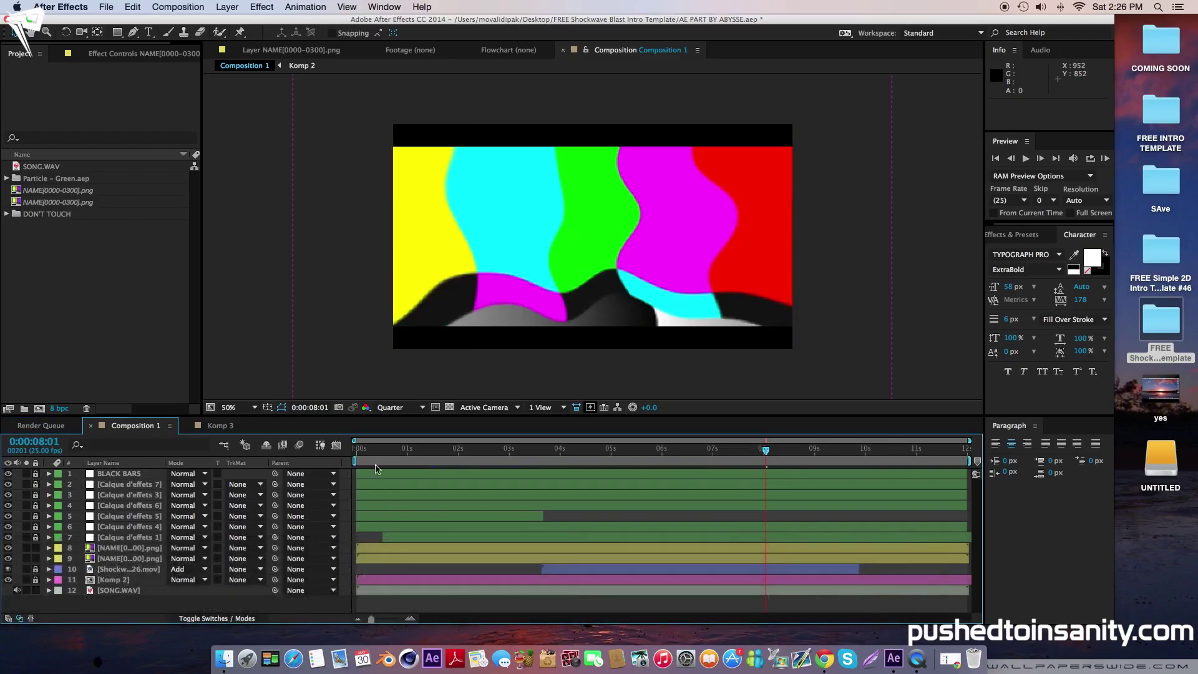
{"action": "left_click", "coordinate": [7, 214]}
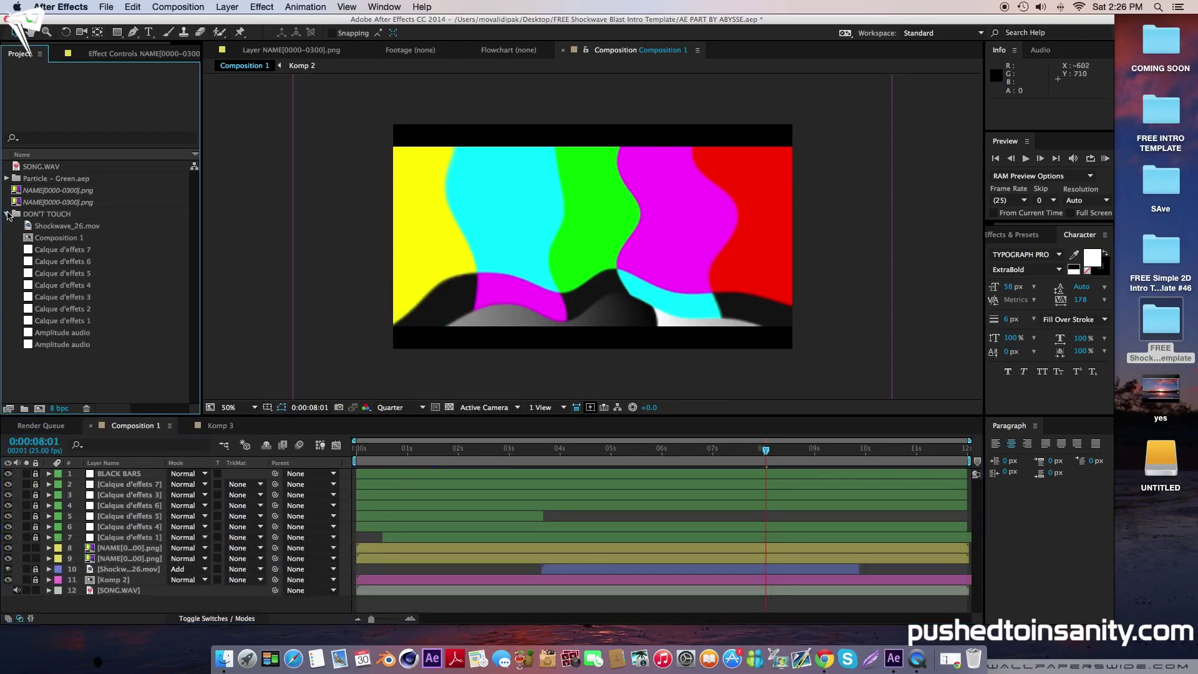
{"action": "left_click", "coordinate": [8, 214]}
{"action": "left_click", "coordinate": [41, 203]}
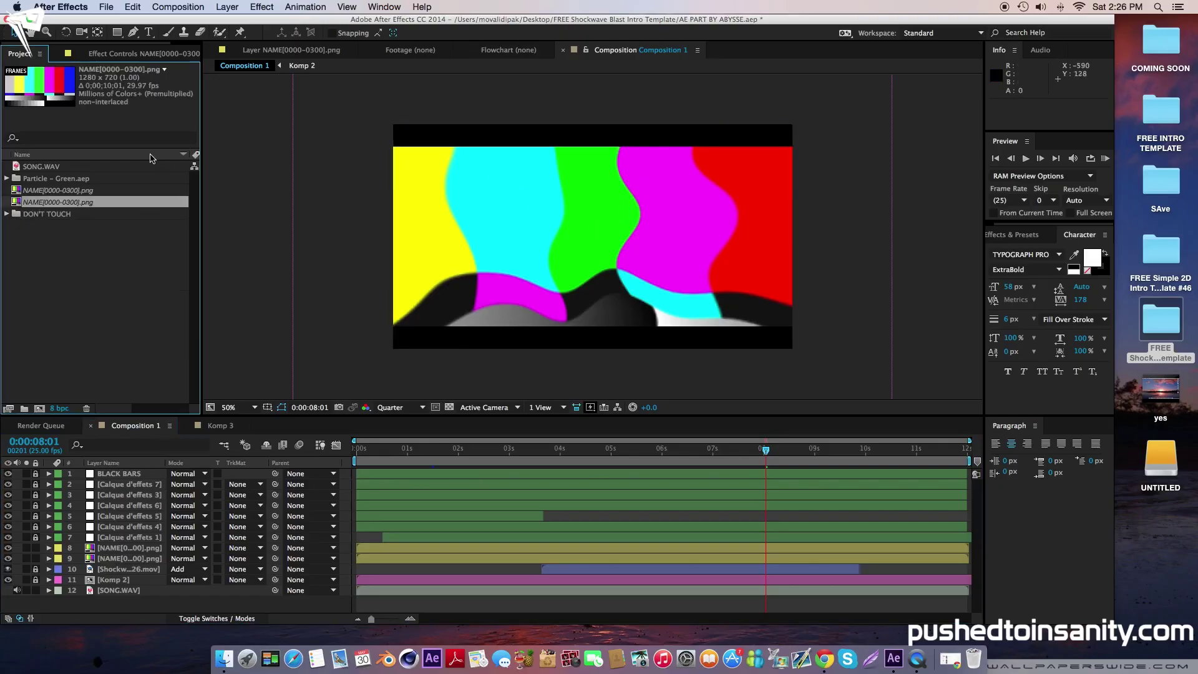
Replace the first NAME[0000-0300].png footage with the allure intro PNG sequence from FREE INTRO TEMPLATE
{"action": "right_click", "coordinate": [71, 208]}
{"action": "mouse_move", "coordinate": [156, 298]}
{"action": "left_click", "coordinate": [258, 298]}
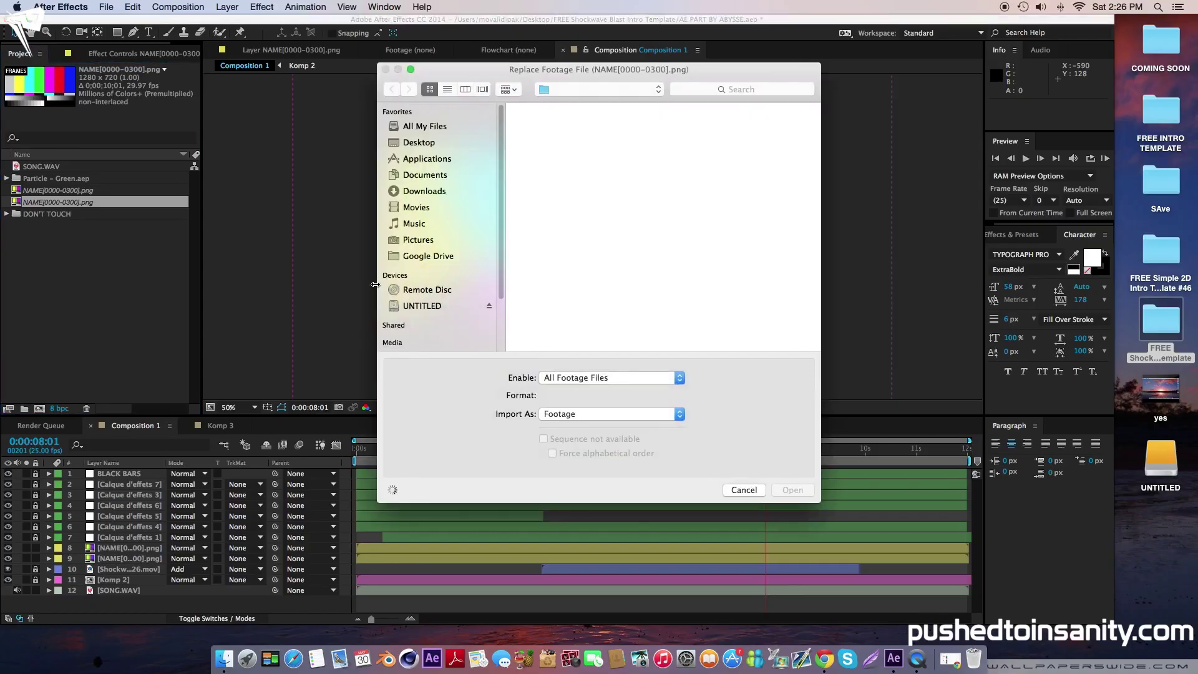
{"action": "left_click", "coordinate": [438, 145]}
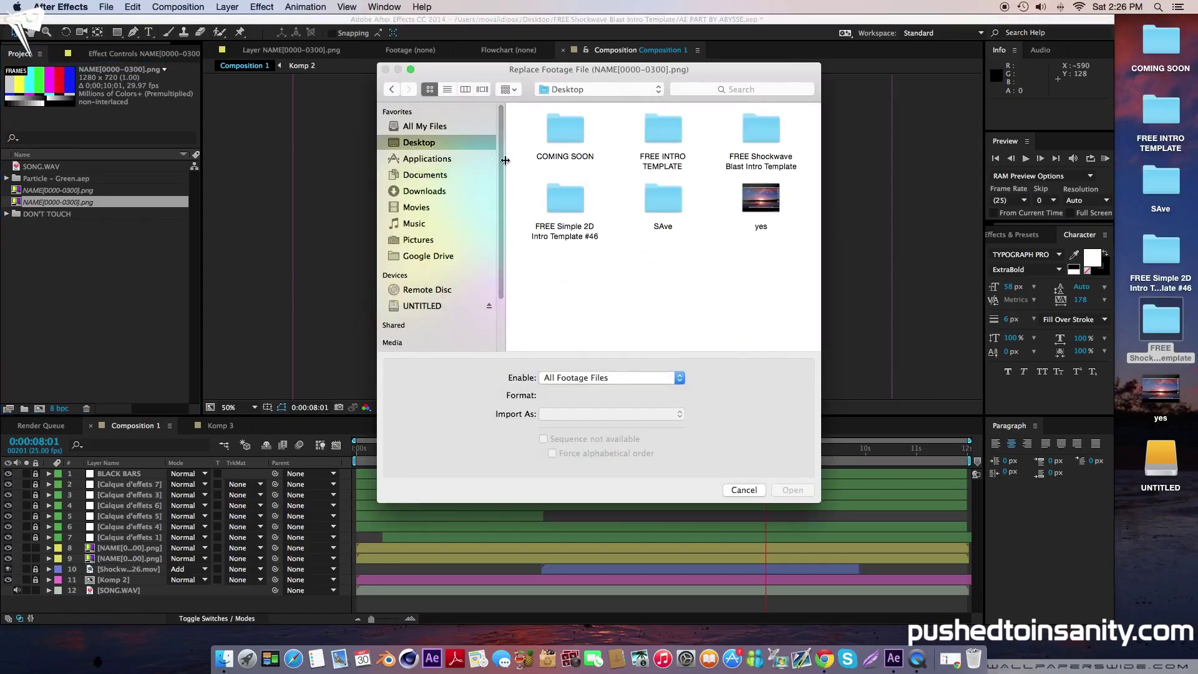
{"action": "left_click", "coordinate": [667, 135]}
{"action": "double_click", "coordinate": [668, 134]}
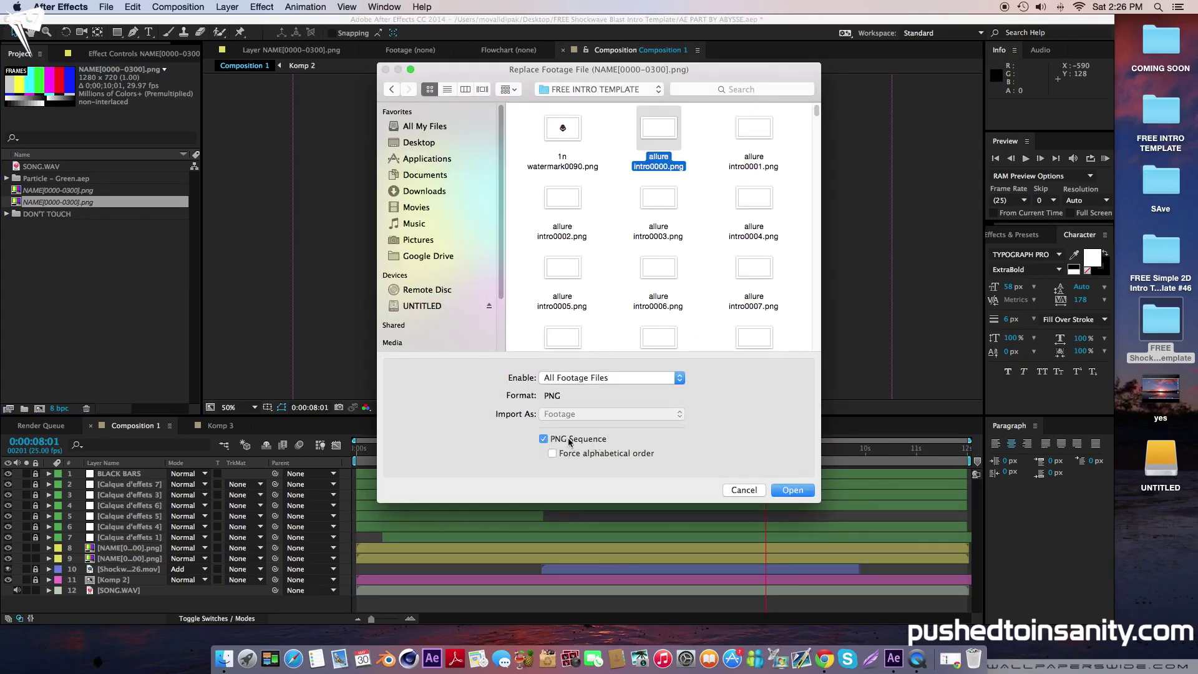
{"action": "left_click", "coordinate": [794, 491]}
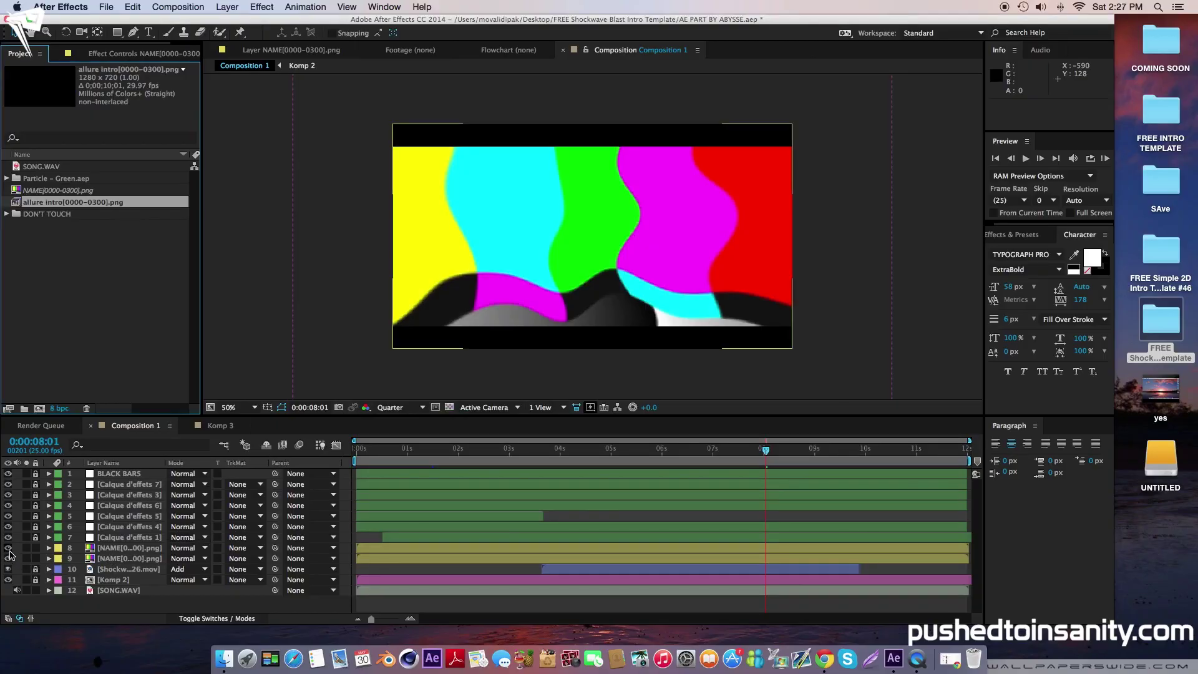
Replace the other NAME placeholder with the allure intro sequence, starting from allure intro0000.png
{"action": "left_click", "coordinate": [64, 194]}
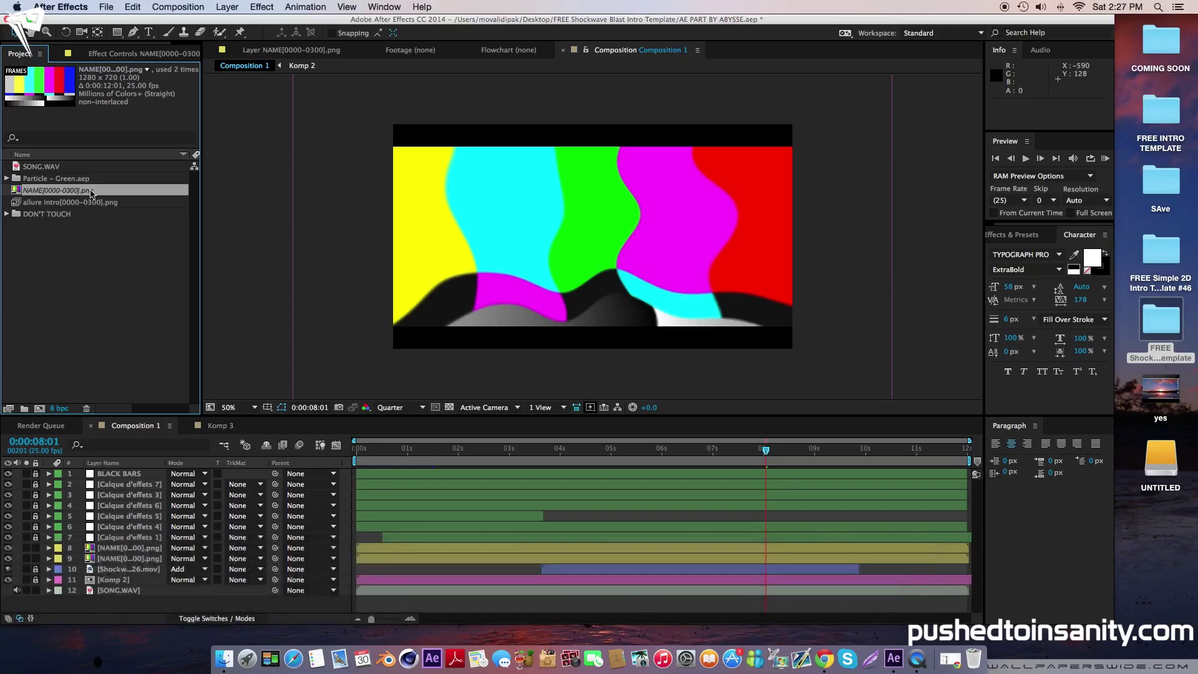
{"action": "right_click", "coordinate": [90, 191]}
{"action": "mouse_move", "coordinate": [148, 281]}
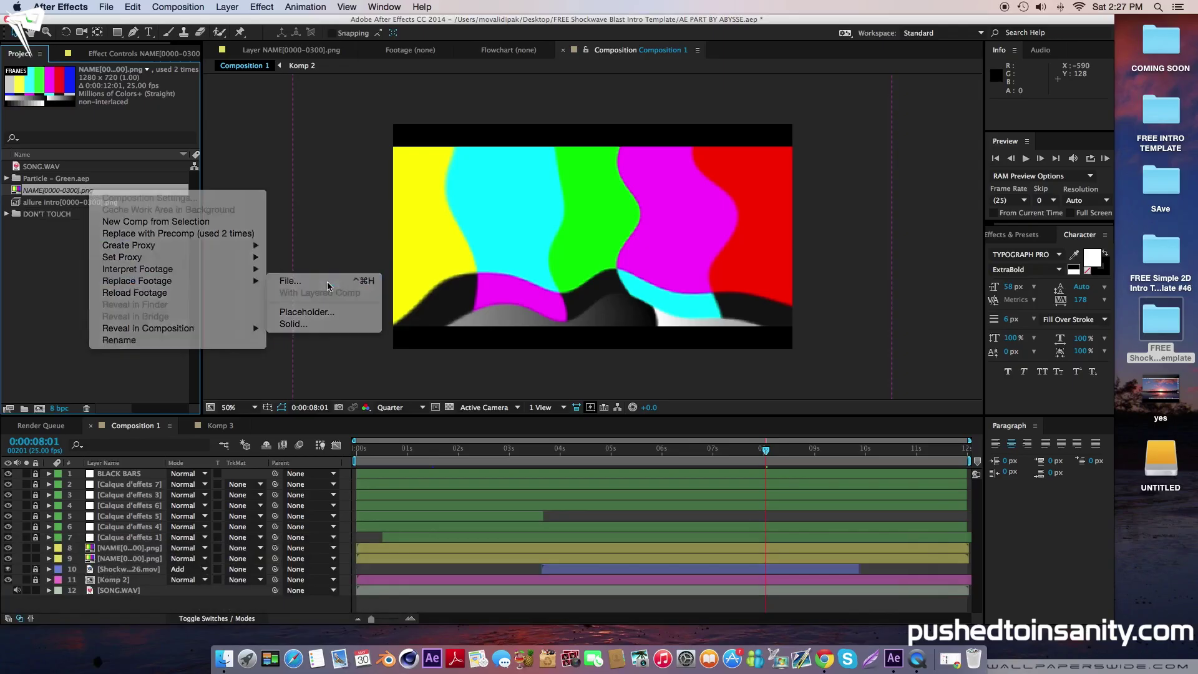
{"action": "left_click", "coordinate": [325, 286]}
{"action": "left_click", "coordinate": [651, 142]}
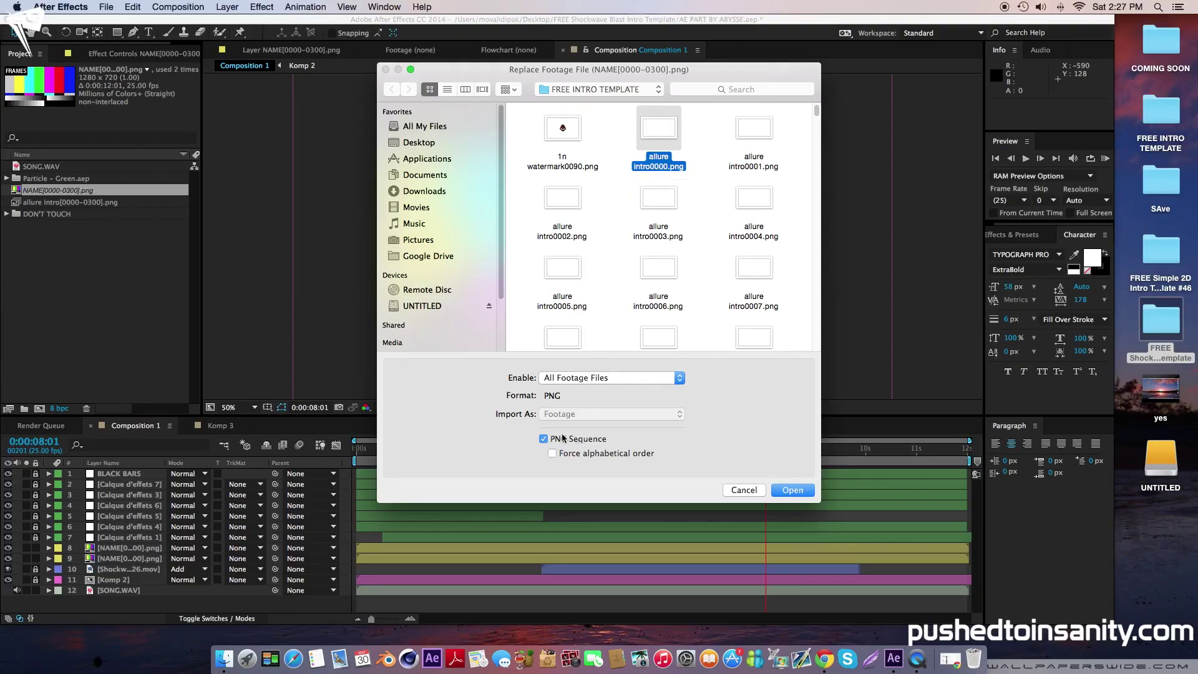
{"action": "left_click", "coordinate": [791, 489]}
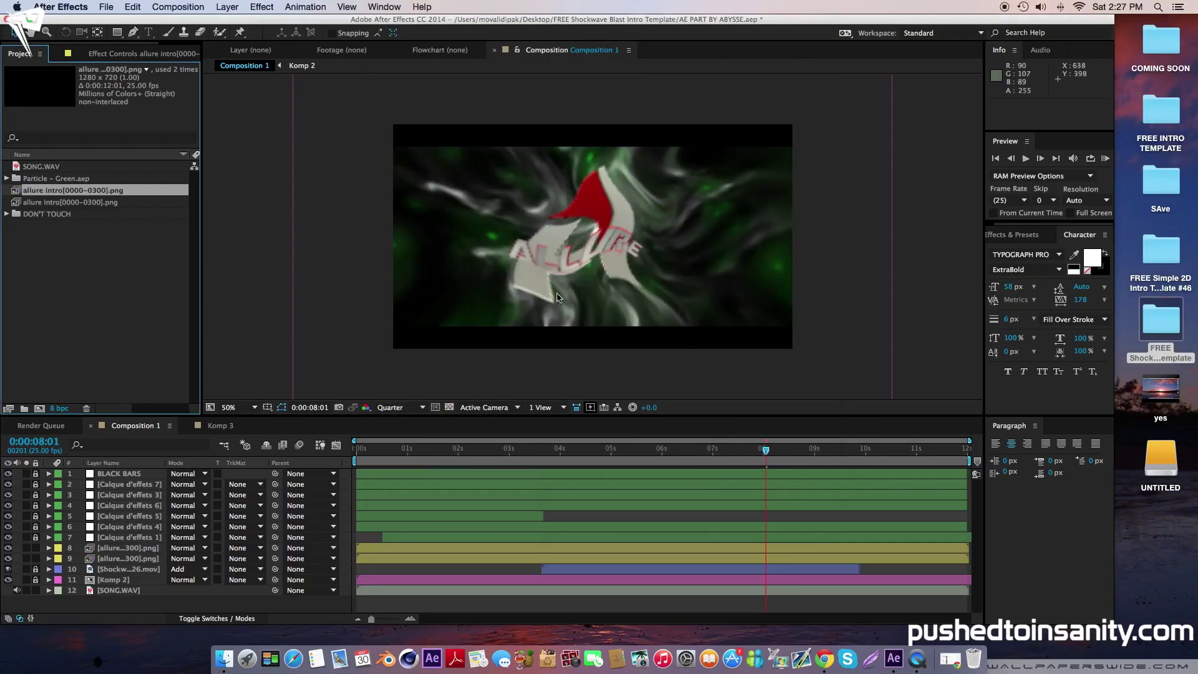
Hide the white smoke layer 10 and the green Komp 2 layer 11
{"action": "left_click", "coordinate": [9, 560]}
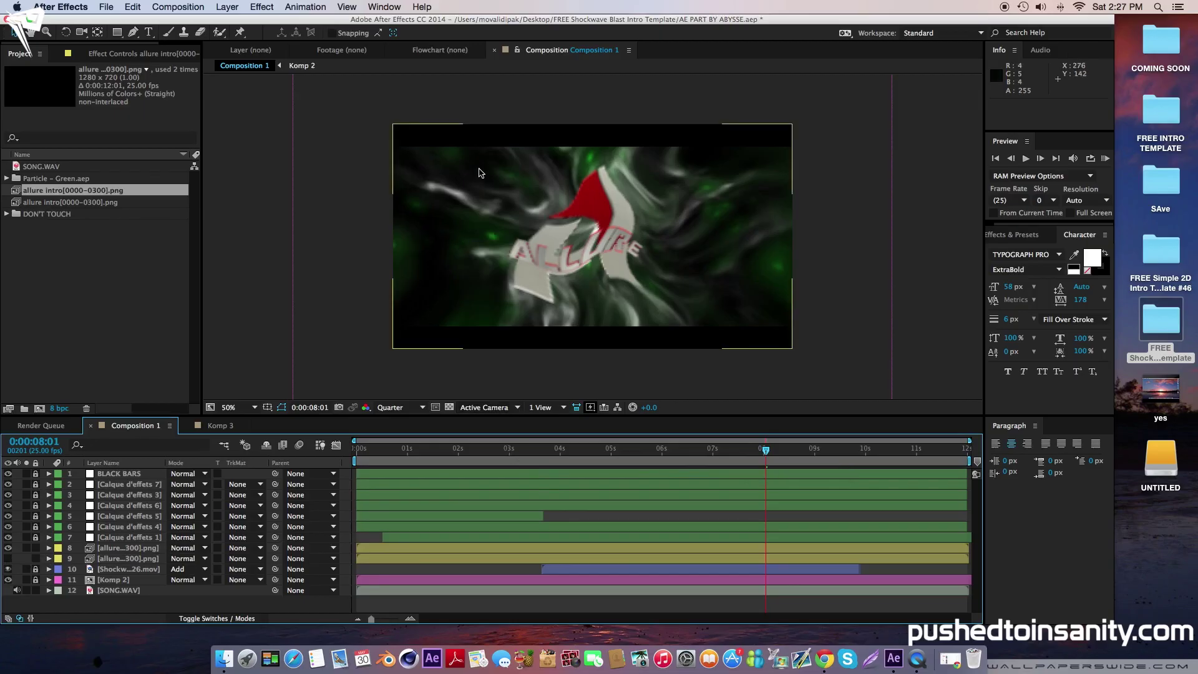
{"action": "left_click", "coordinate": [518, 366]}
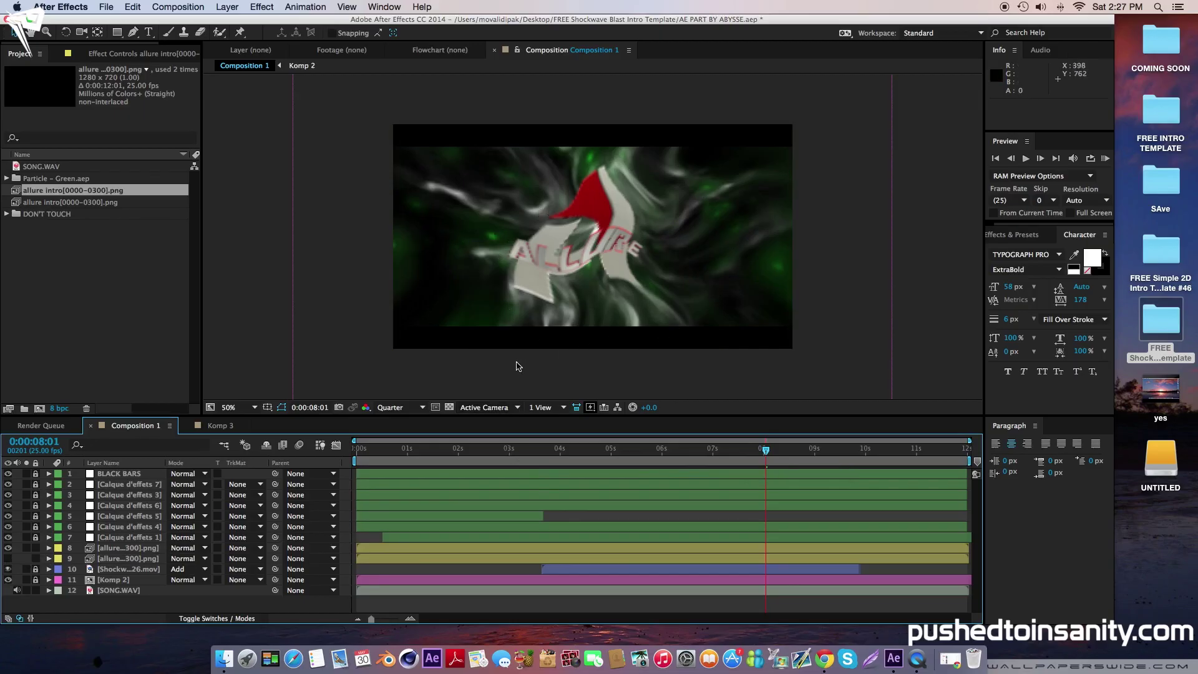
{"action": "left_click", "coordinate": [8, 569]}
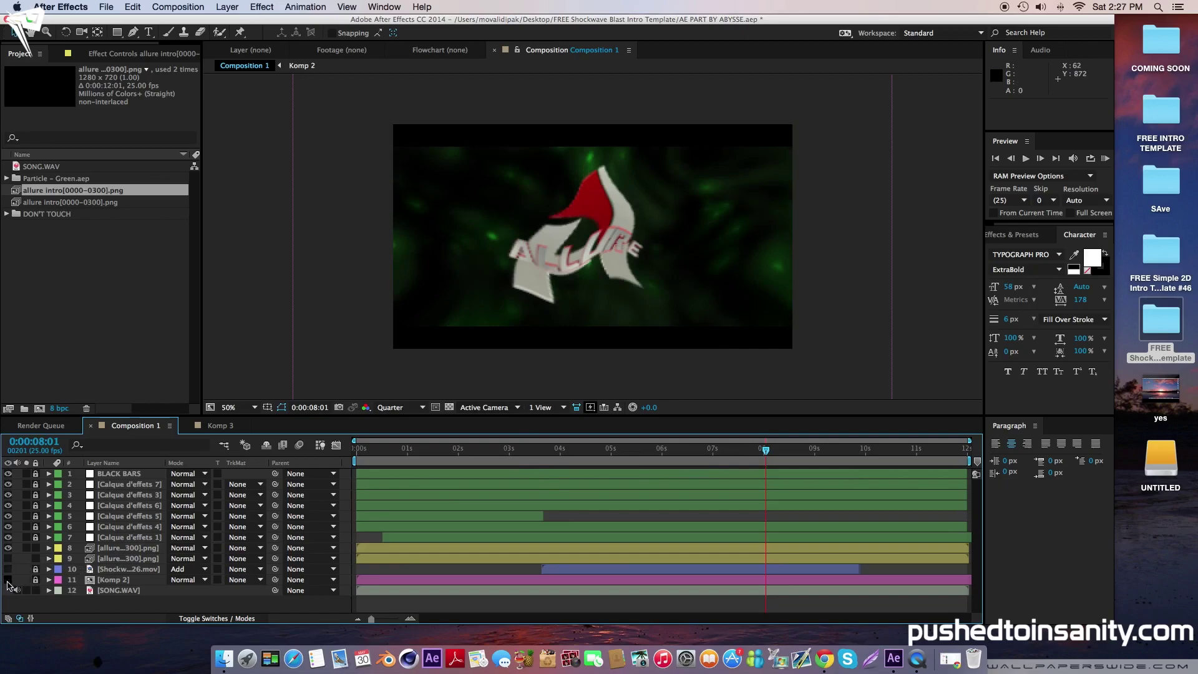
{"action": "left_click", "coordinate": [7, 580]}
Import background.mp4 and Shockwave_26.mov from the FREE Shockwave Blast Intro Template folder
{"action": "double_click", "coordinate": [72, 300]}
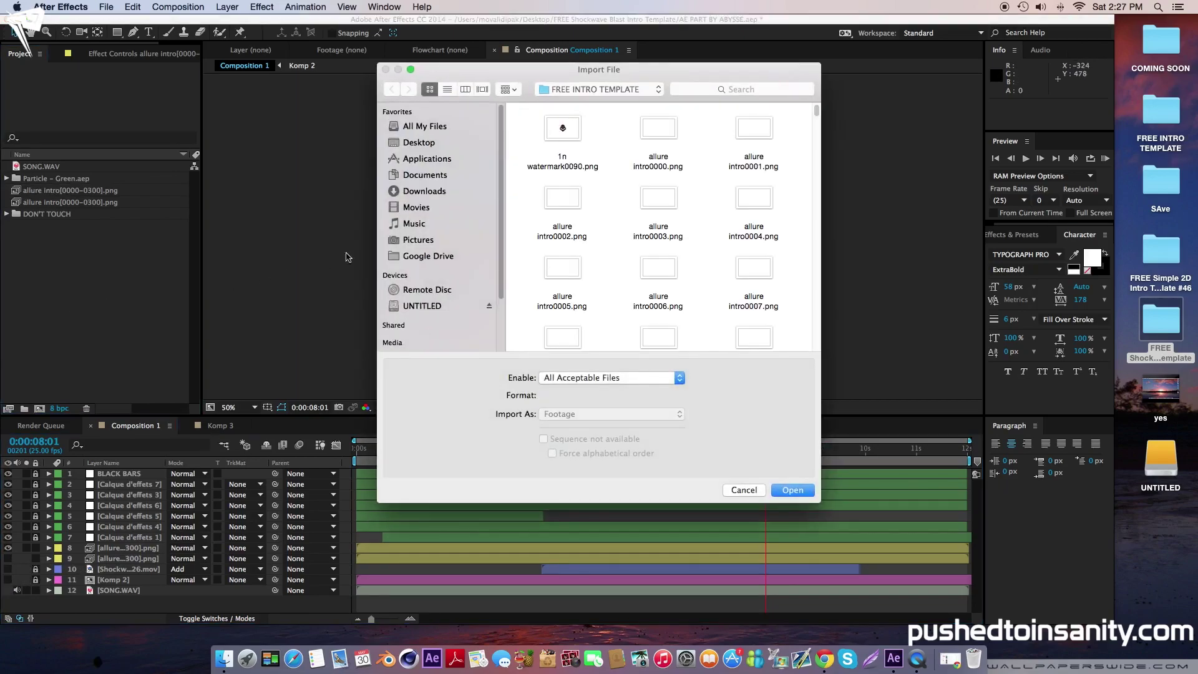
{"action": "left_click", "coordinate": [485, 142]}
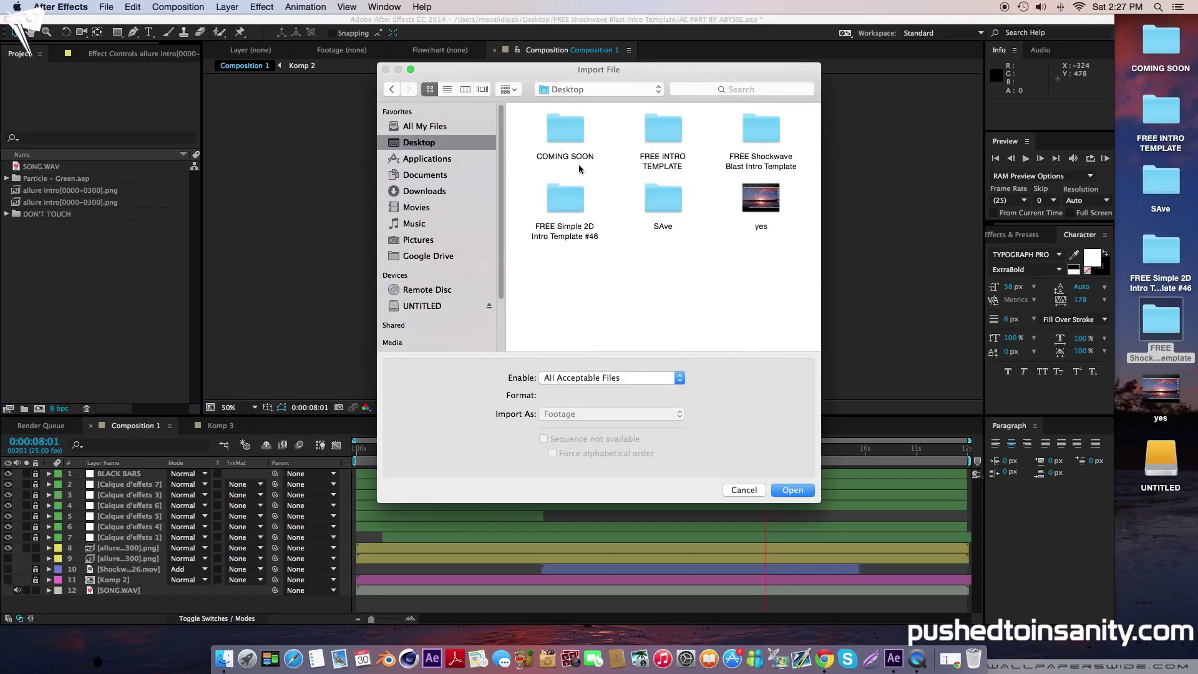
{"action": "double_click", "coordinate": [761, 130]}
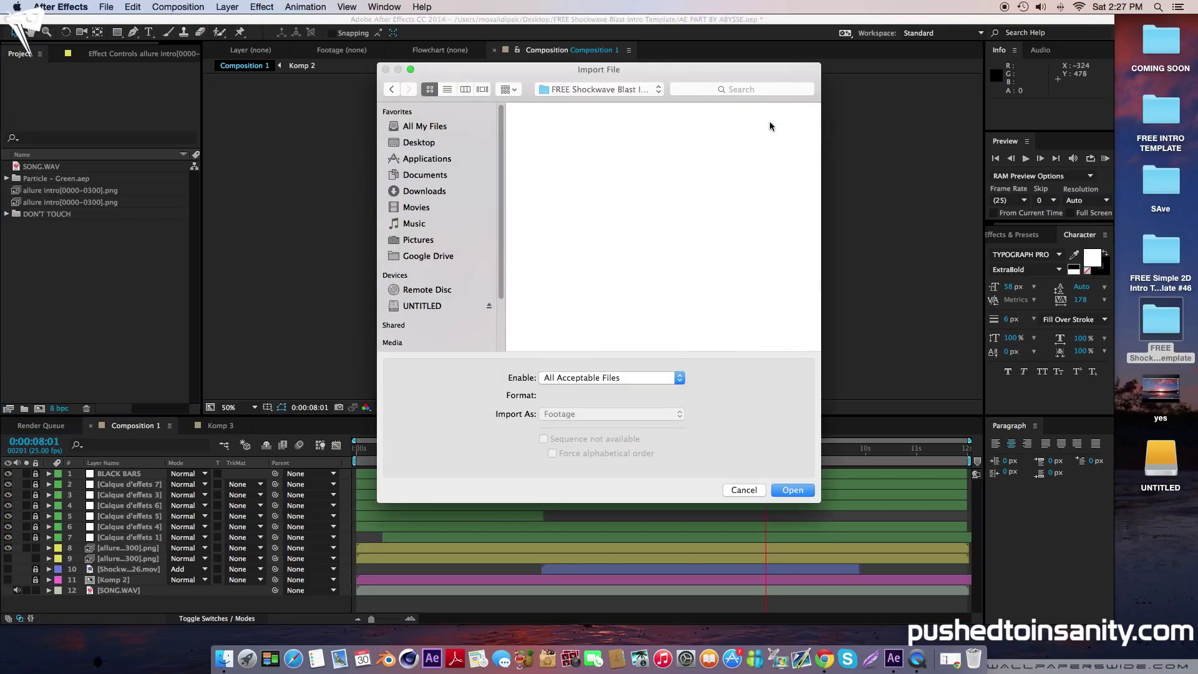
{"action": "left_click", "coordinate": [677, 133]}
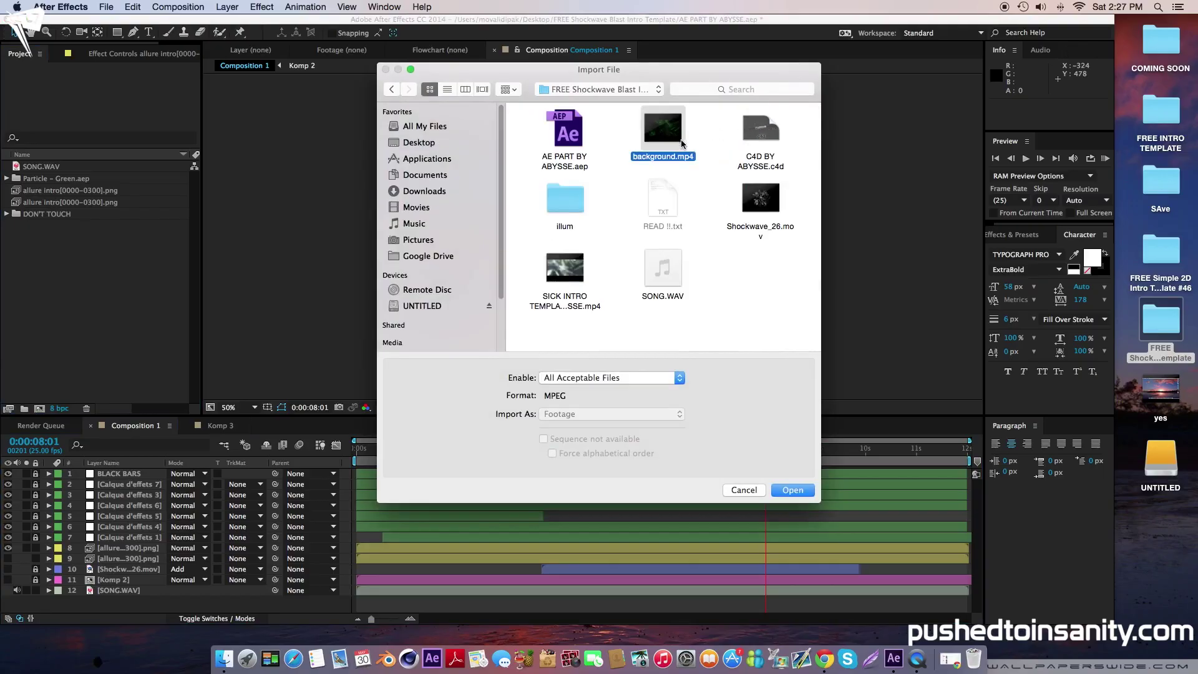
{"action": "left_click", "coordinate": [761, 211], "text": "super"}
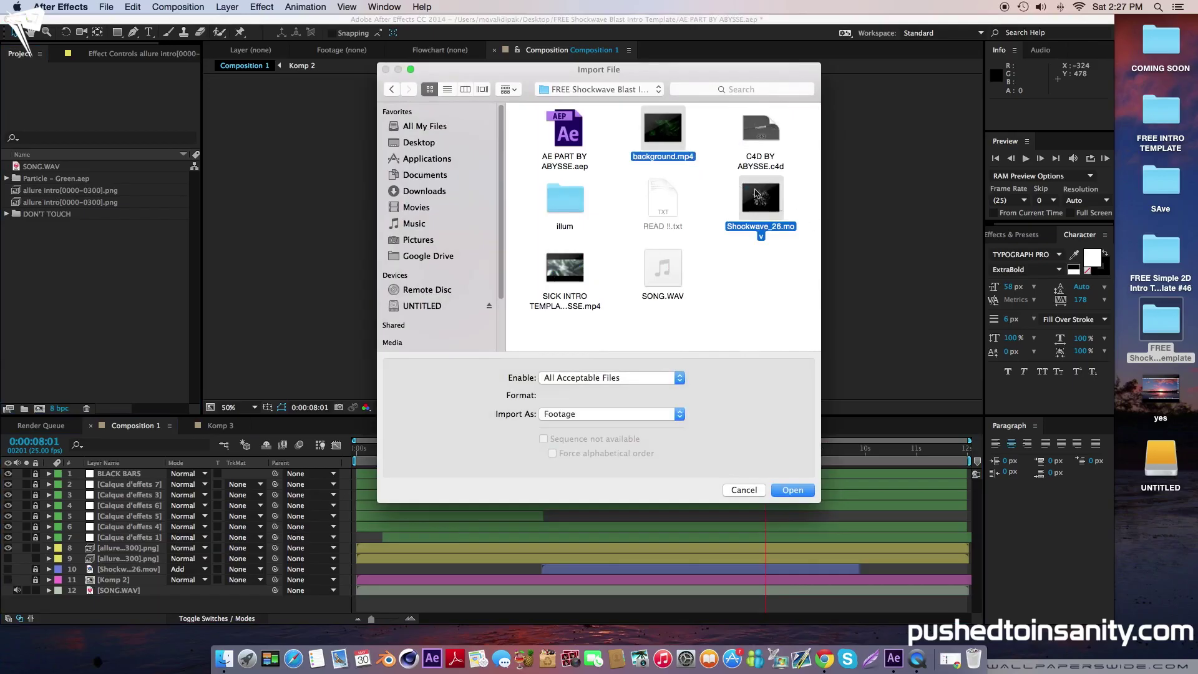
{"action": "left_click", "coordinate": [794, 491]}
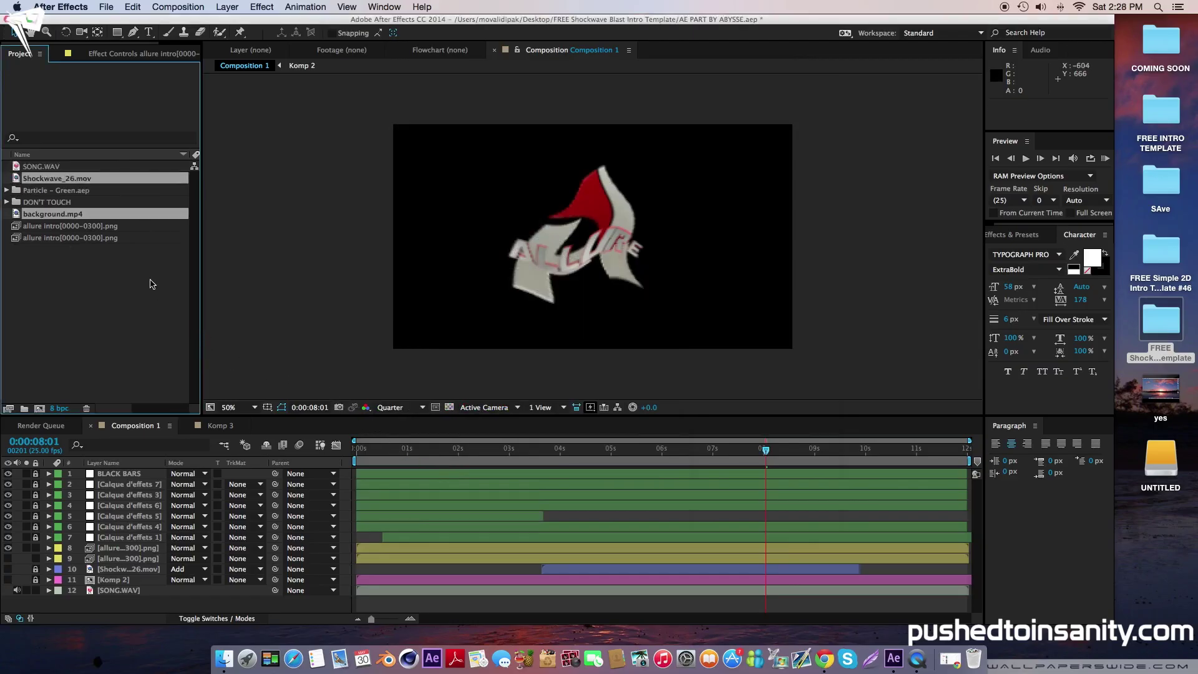
Place background.mp4 and Shockwave_26.mov in Composition 1 and set the Shockwave layer to Add blending
{"action": "left_click_drag", "start_coordinate": [64, 217], "coordinate": [130, 578]}
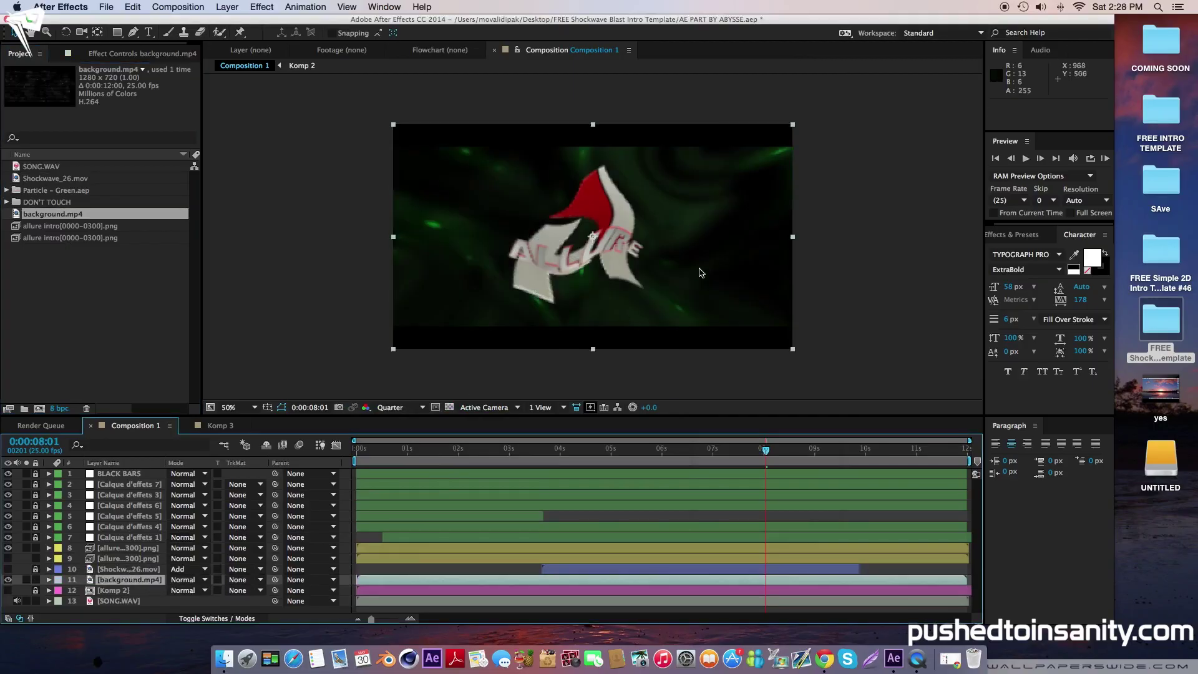
{"action": "left_click_drag", "start_coordinate": [60, 184], "coordinate": [127, 578]}
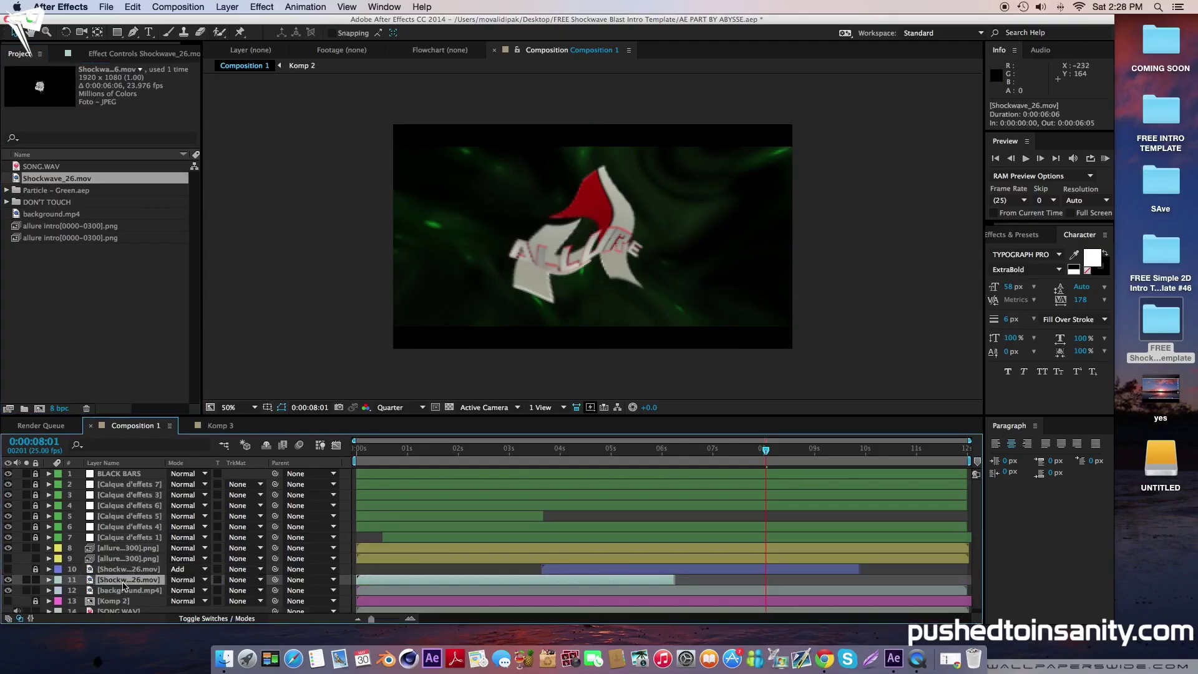
{"action": "double_click", "coordinate": [134, 580]}
{"action": "right_click", "coordinate": [134, 580]}
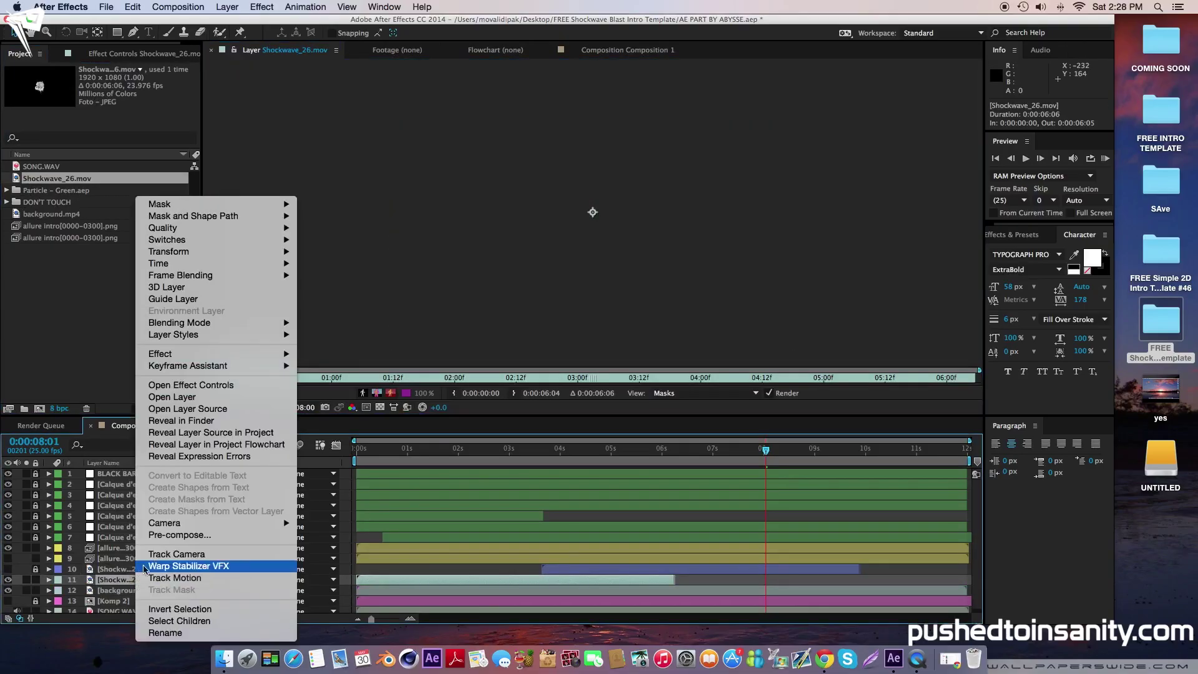
{"action": "mouse_move", "coordinate": [224, 323]}
{"action": "left_click", "coordinate": [319, 264]}
Add Composition 1 to the Render Queue and render it as Composition 1.mov
{"action": "left_click", "coordinate": [634, 50]}
{"action": "left_click", "coordinate": [633, 50]}
{"action": "left_click", "coordinate": [634, 50]}
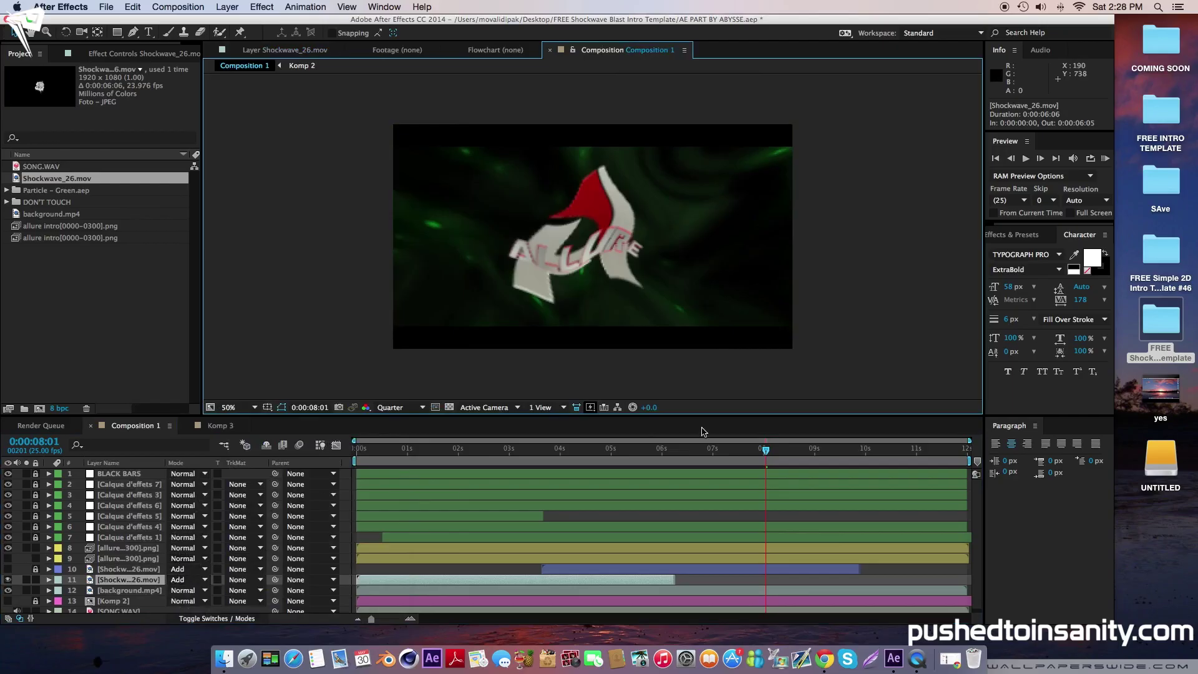
{"action": "left_click", "coordinate": [609, 449]}
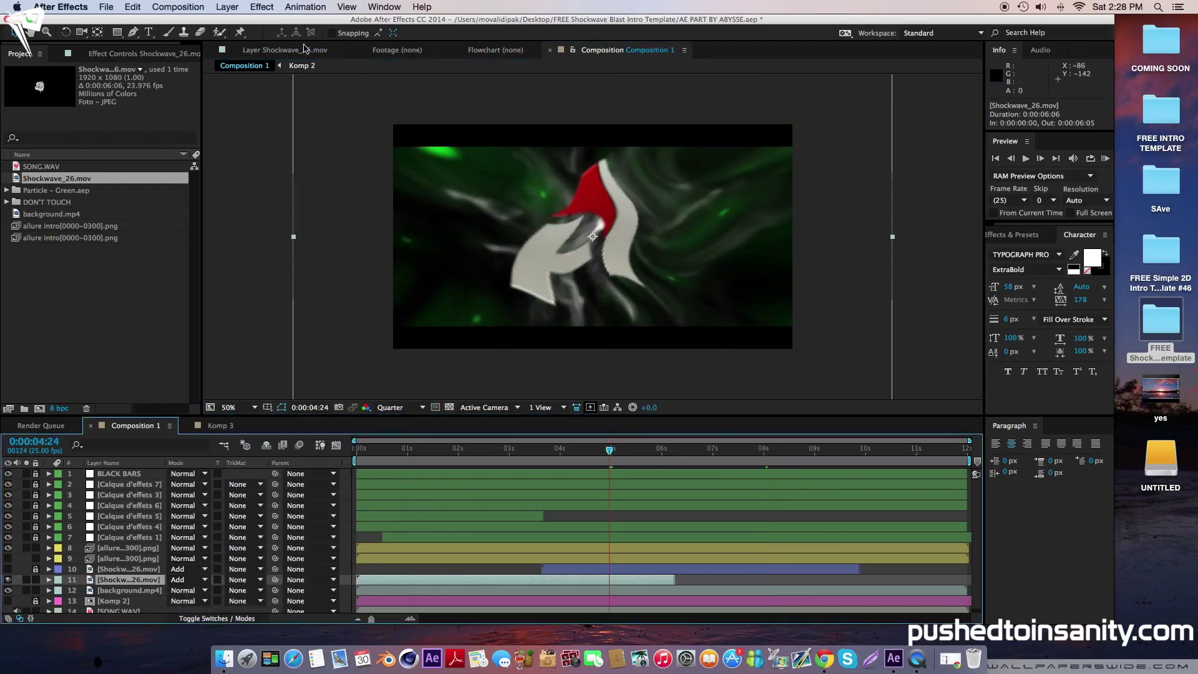
{"action": "left_click", "coordinate": [185, 10]}
{"action": "left_click", "coordinate": [298, 110]}
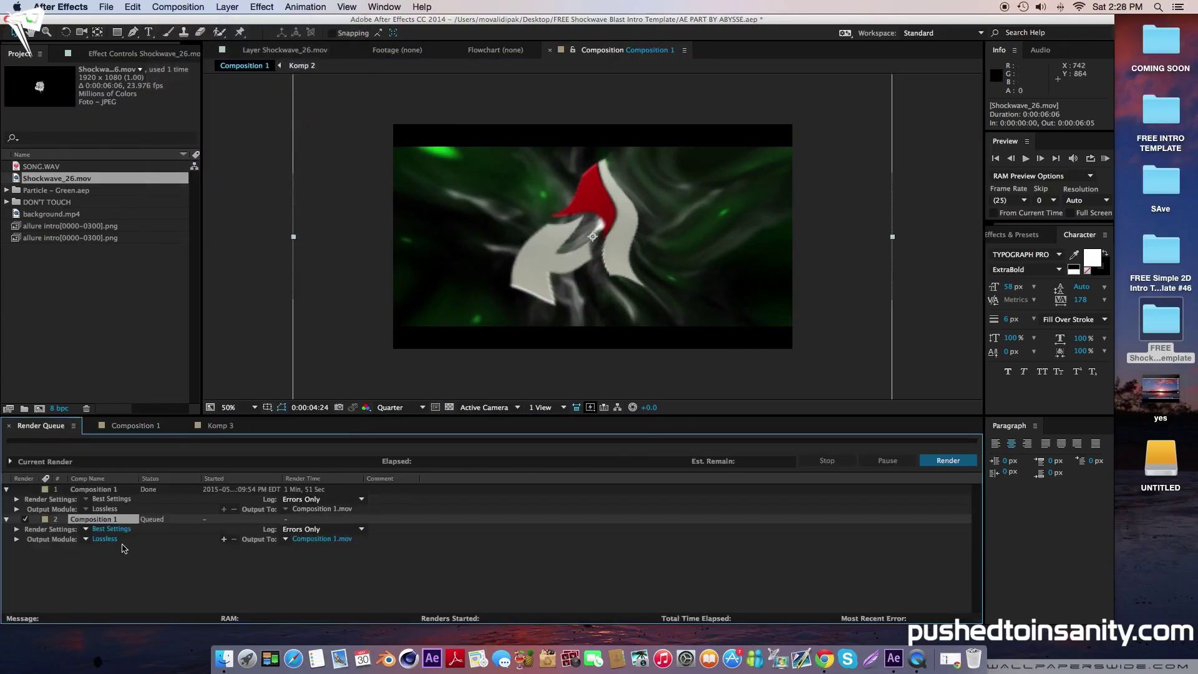
{"action": "left_click", "coordinate": [967, 464]}
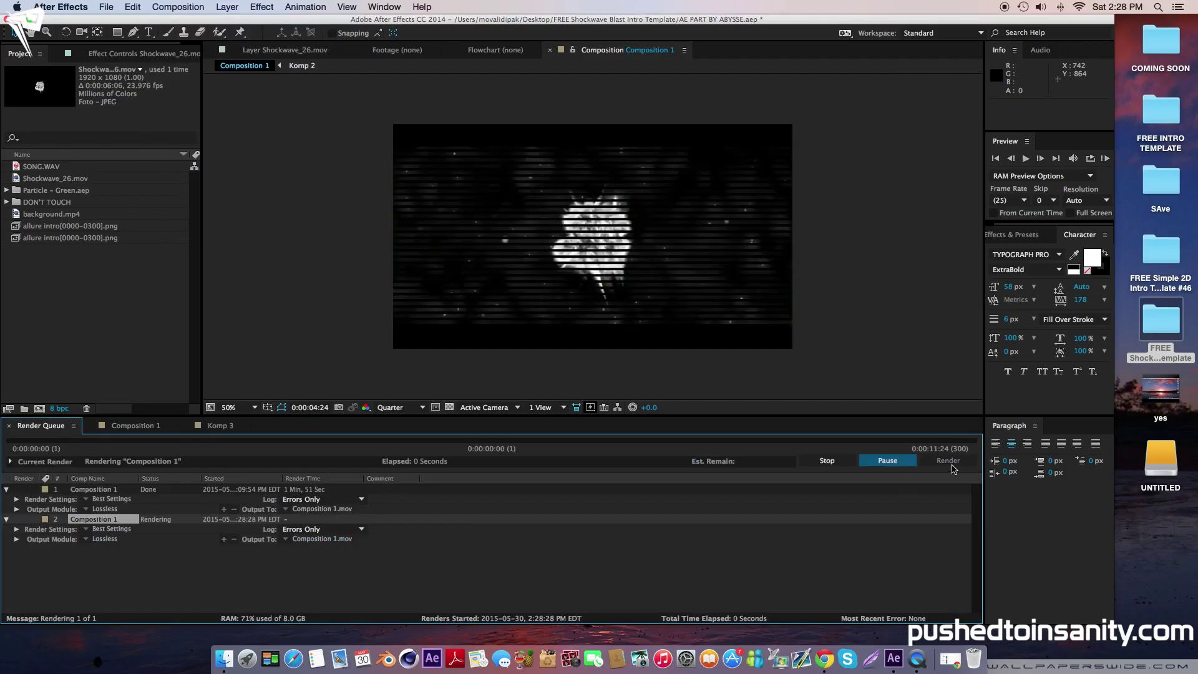